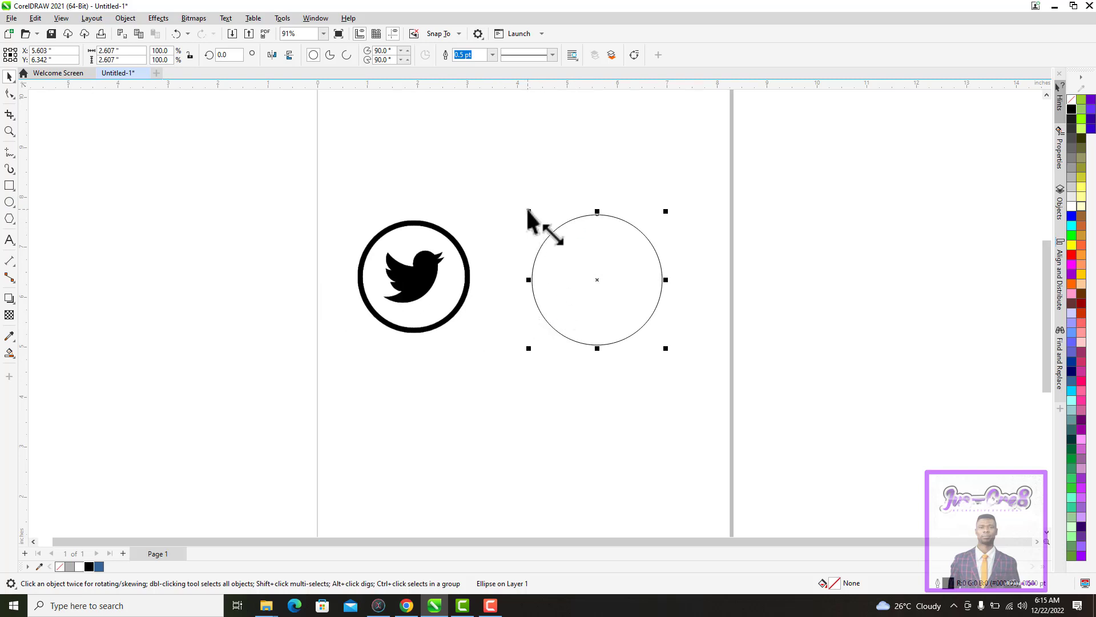
- Enlarge the empty circle from its centre to about 3.82 in across and shift it slightly toward the Twitter logo
drag(529, 215, 492, 183)
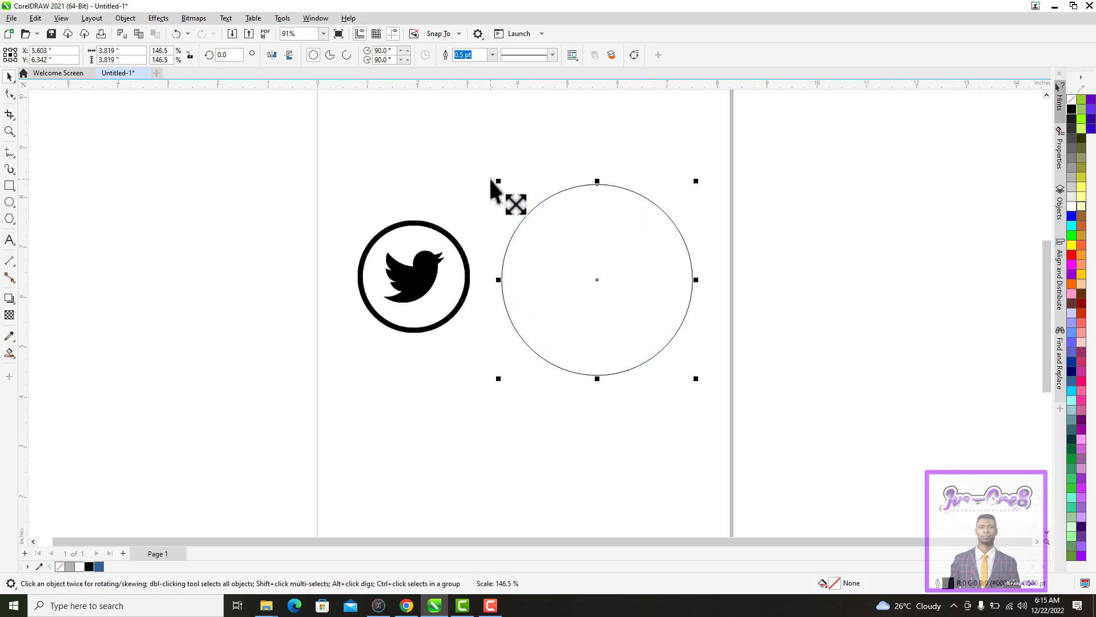
drag(597, 280, 588, 277)
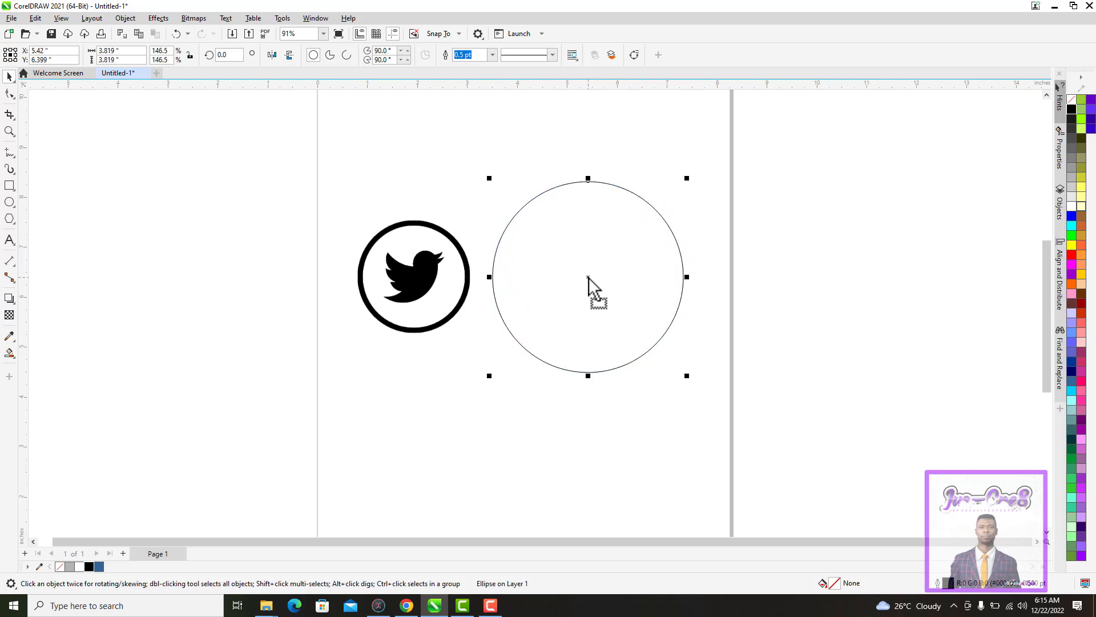
- Fill the large circle with grey #999999 and set its outline width to None
click(1074, 167)
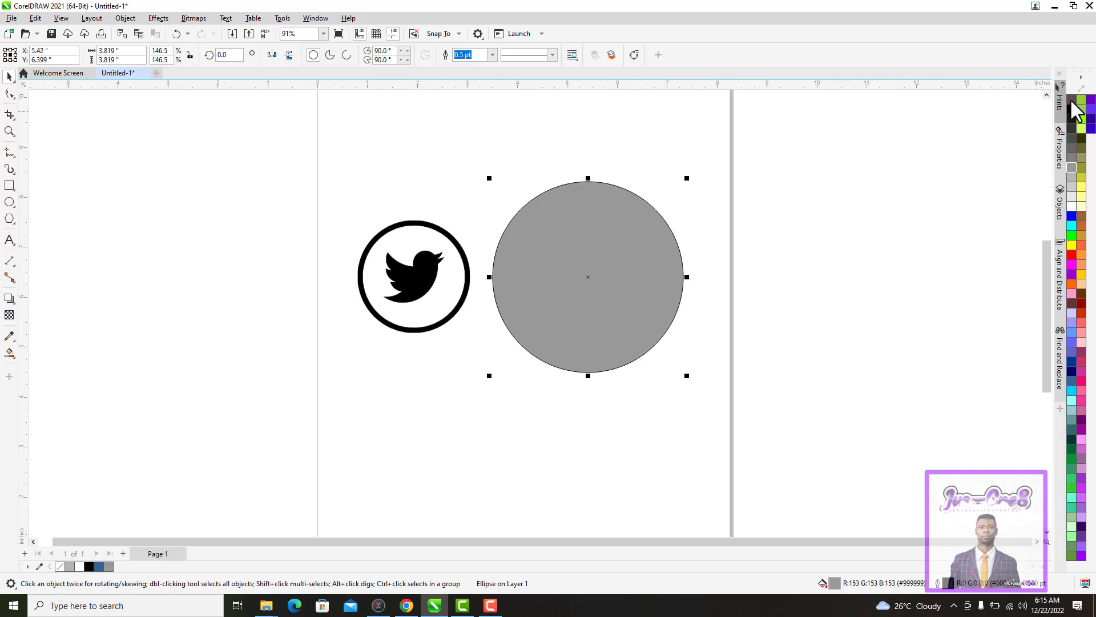
right_click(1071, 102)
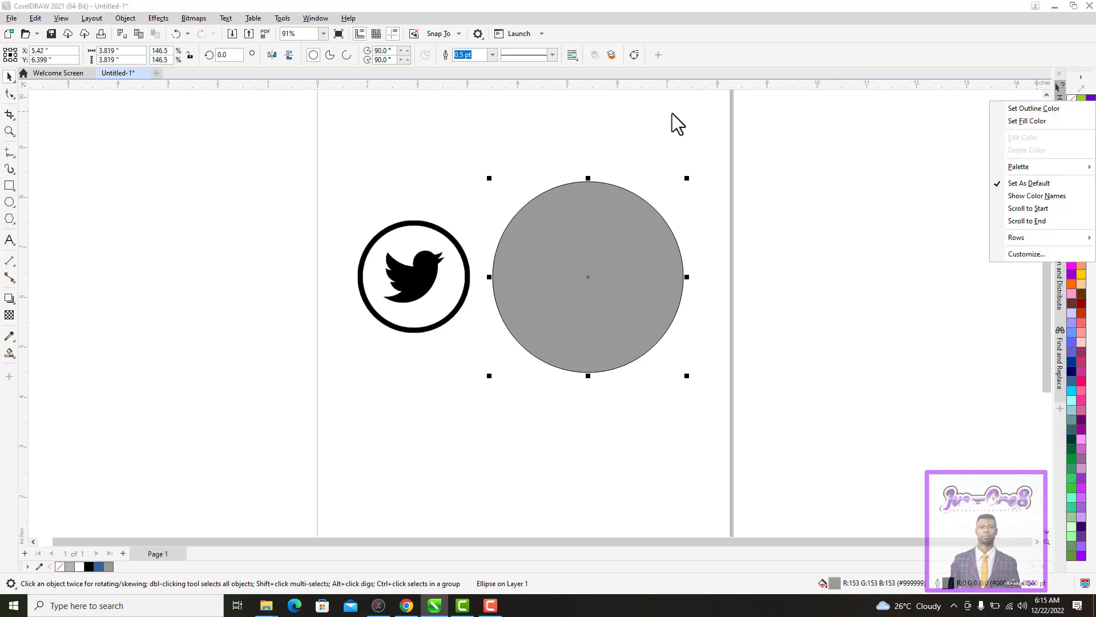
click(491, 56)
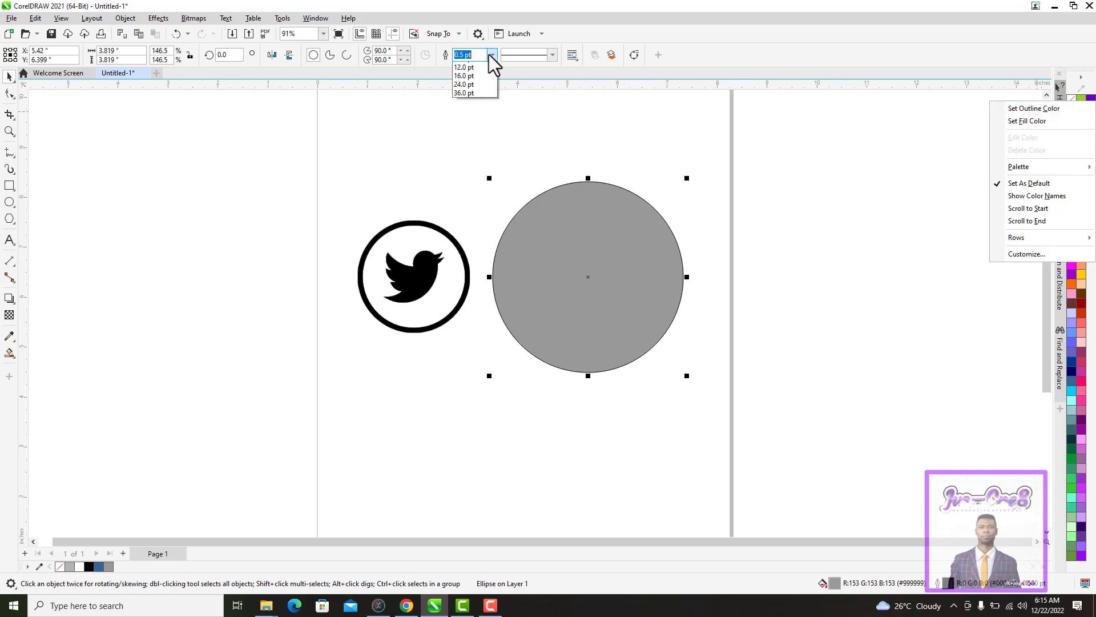
click(463, 66)
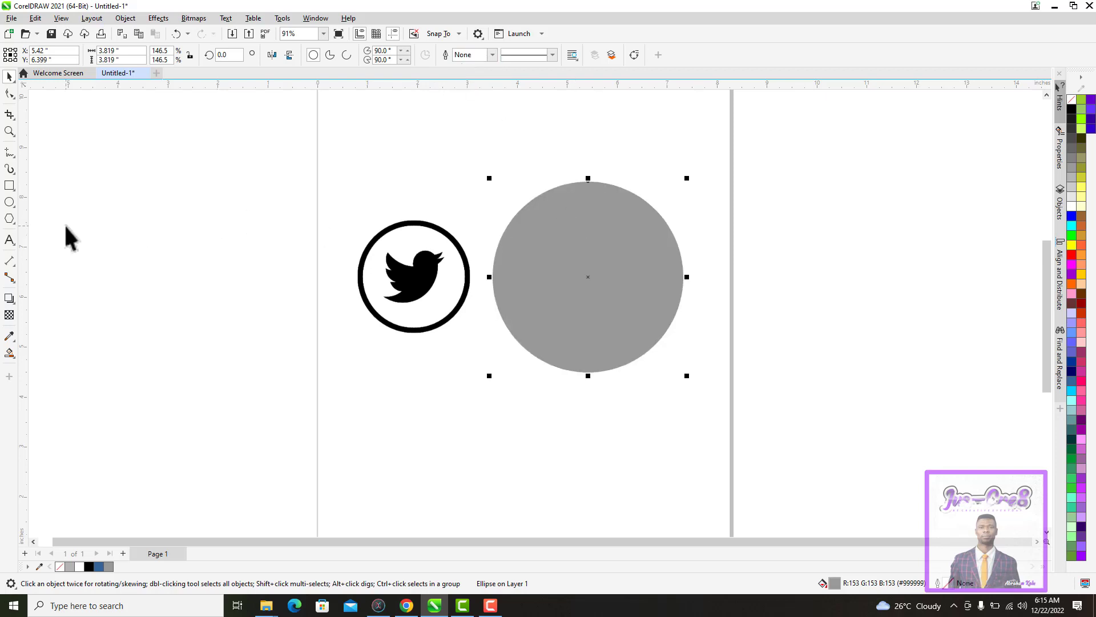
- Apply a linear fountain fill to the circle with Interactive Fill, running from grey at its top edge to white near its bottom
click(11, 356)
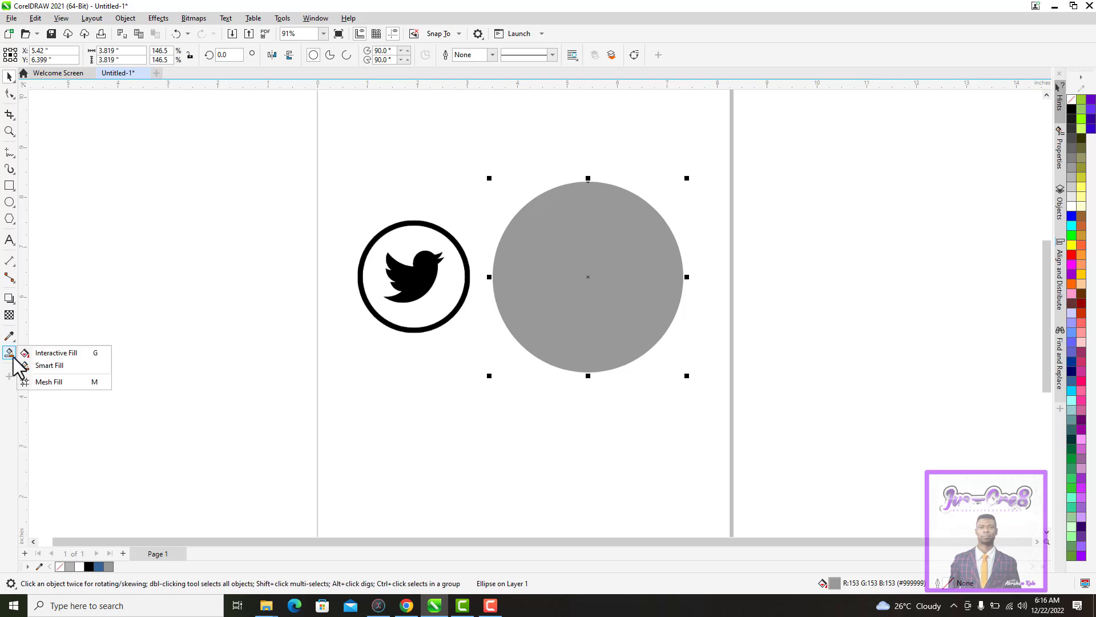
click(51, 353)
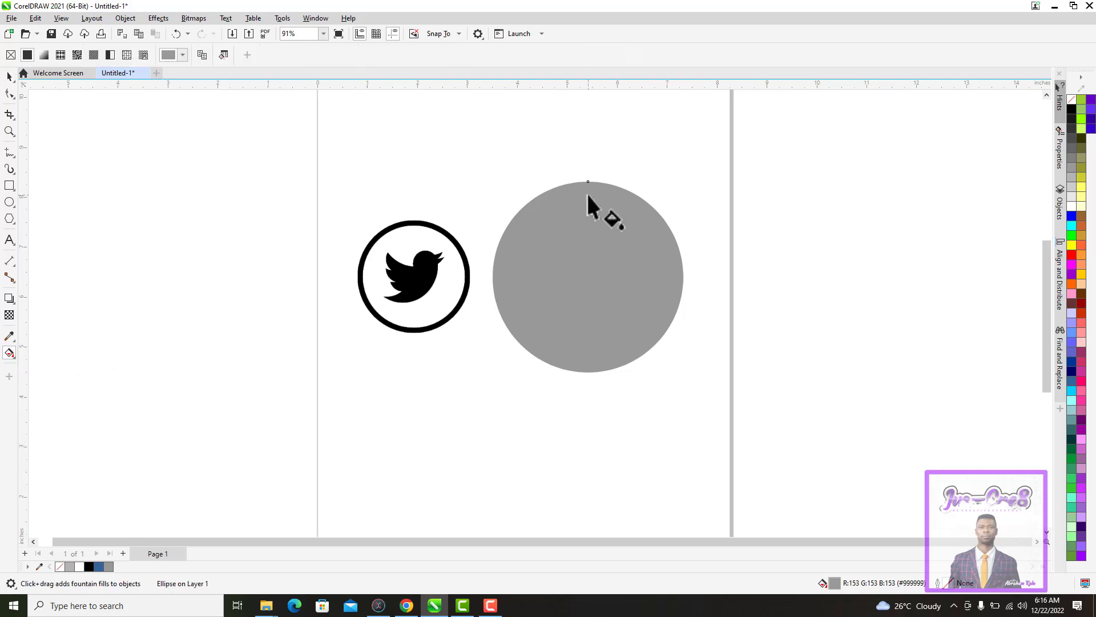
drag(588, 182, 593, 361)
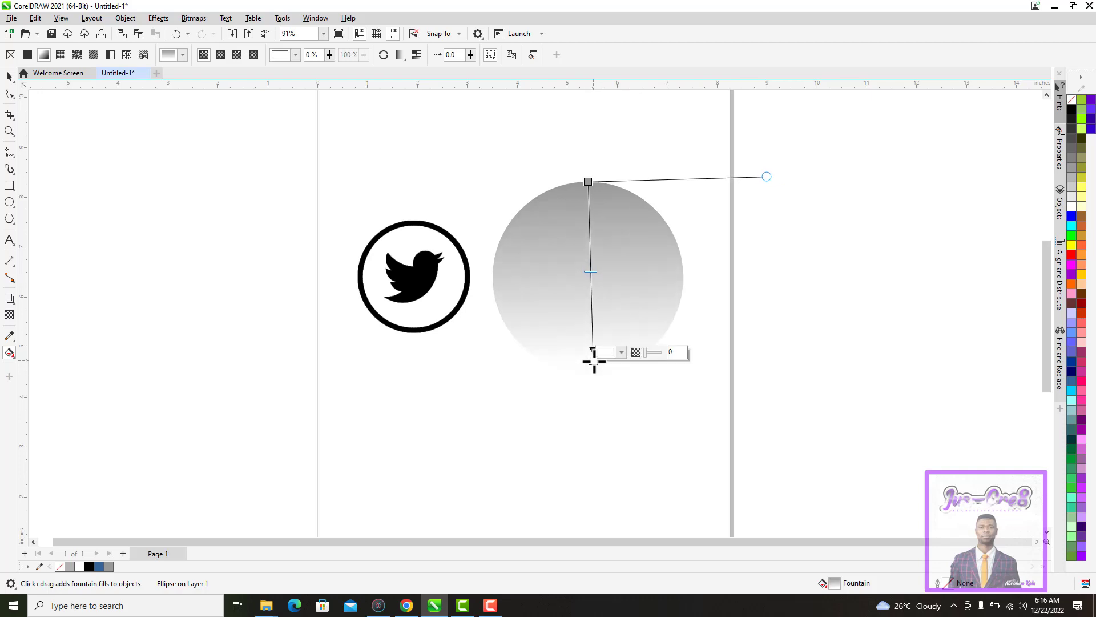
- Draw an ellipse about 2.2 by 1.16 in and position it centrally just inside the grey circle's top edge
click(9, 202)
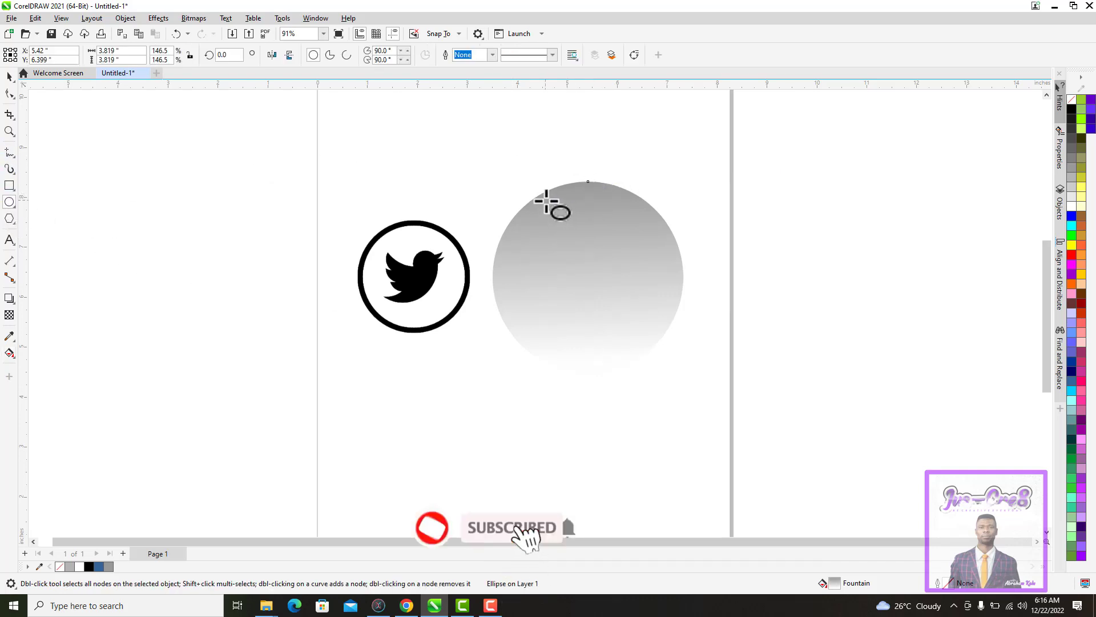
drag(536, 197, 647, 254)
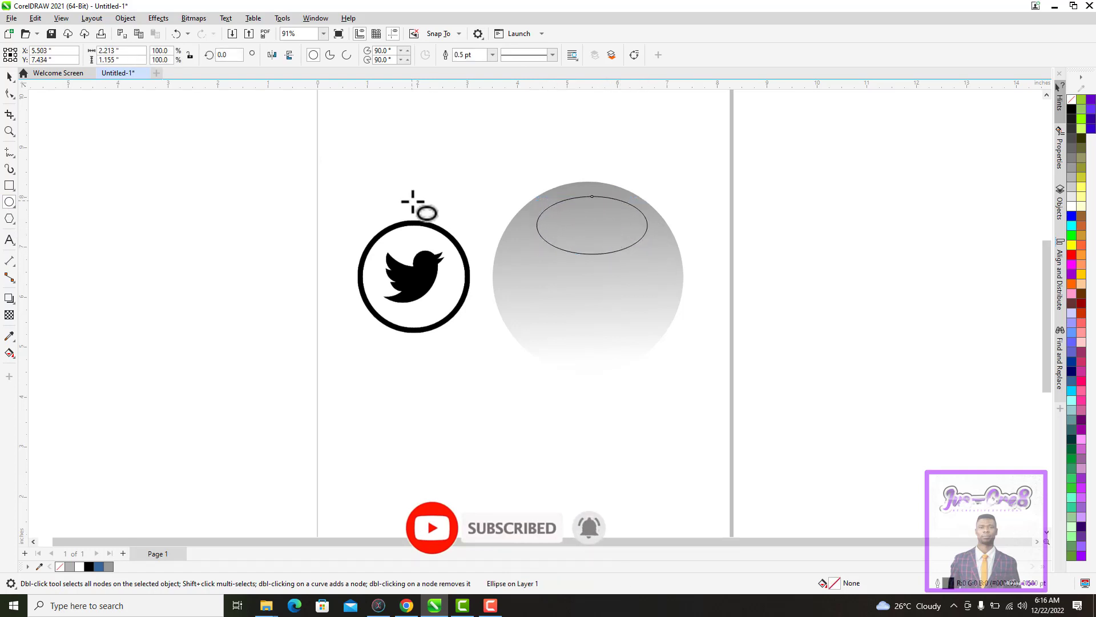
click(8, 77)
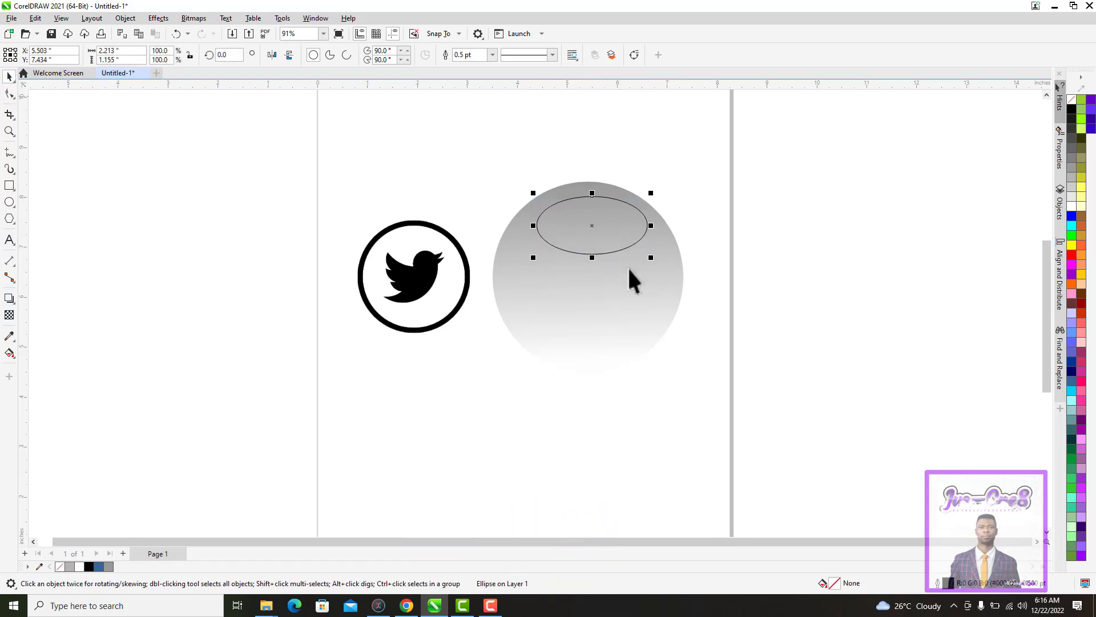
drag(592, 226, 588, 217)
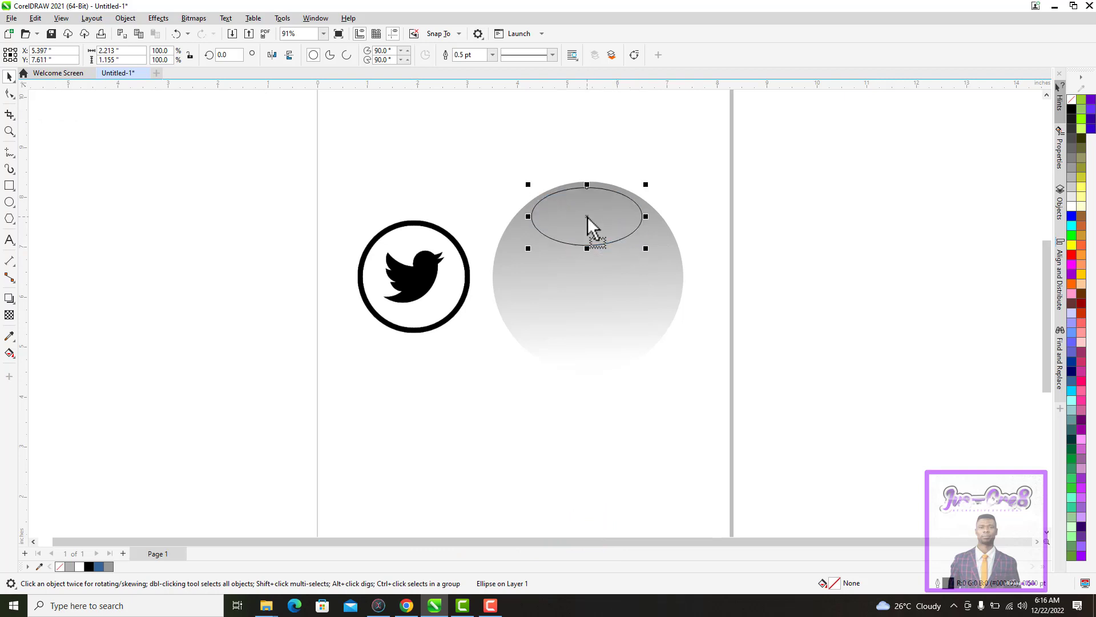
- Remove the small ellipse's outline and fill it with white
click(492, 56)
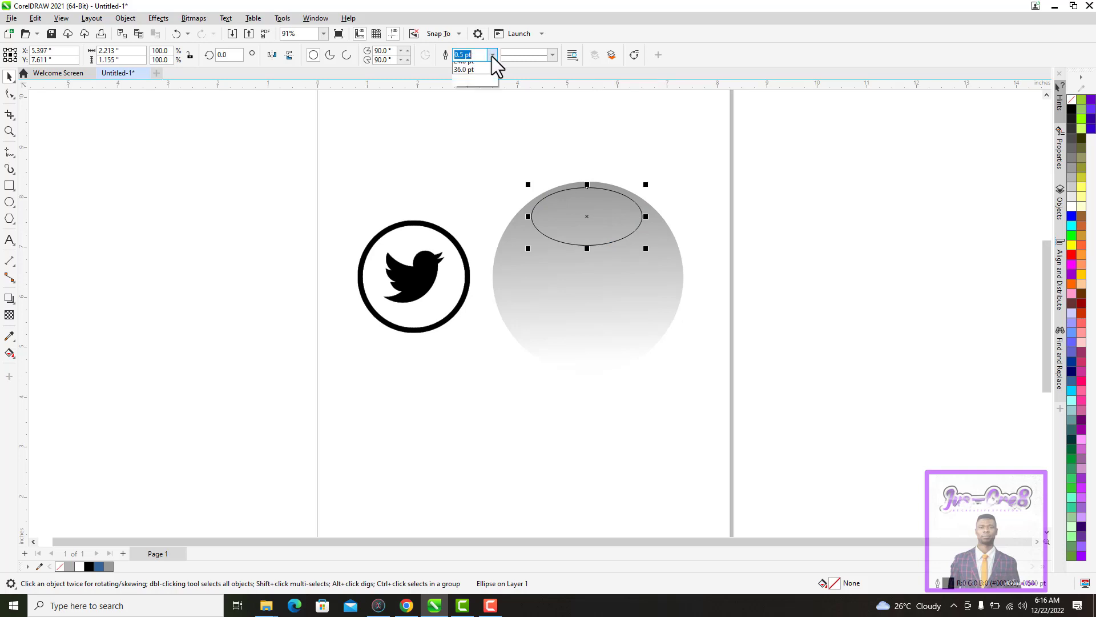
click(468, 66)
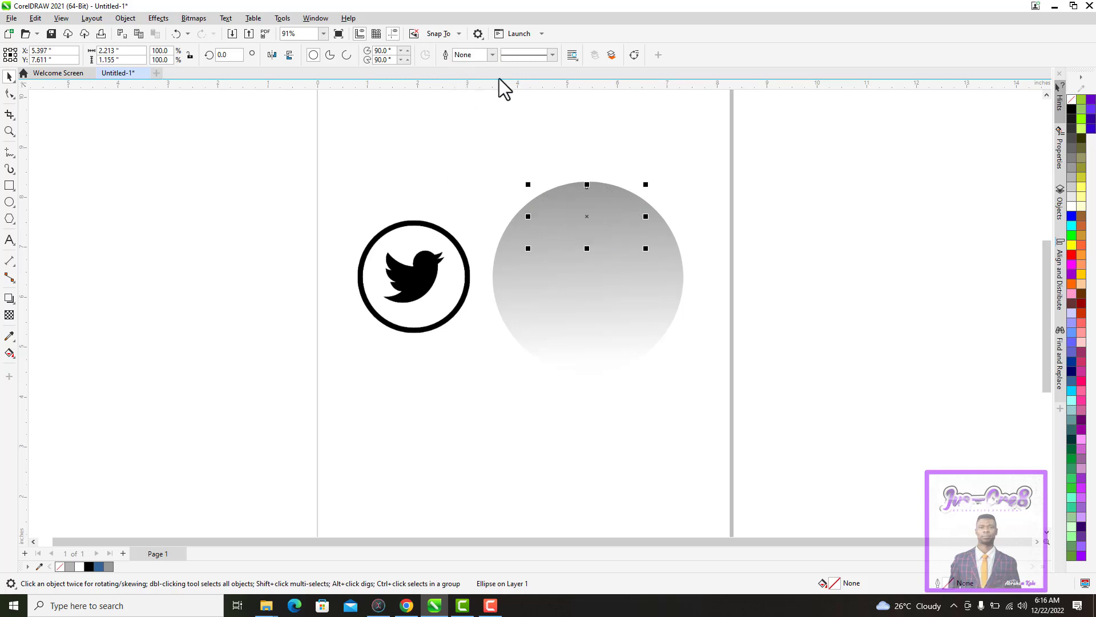
click(1071, 207)
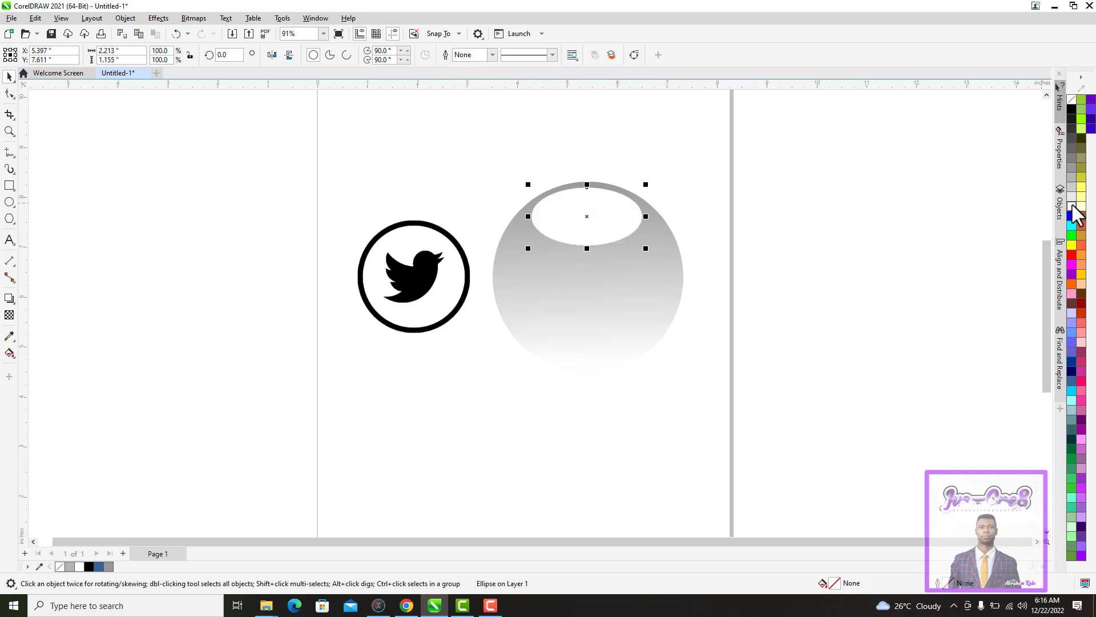
- Apply a vertical fountain transparency to the white ellipse, starting above the circle and fading out fully in the ellipse's lower part
click(10, 316)
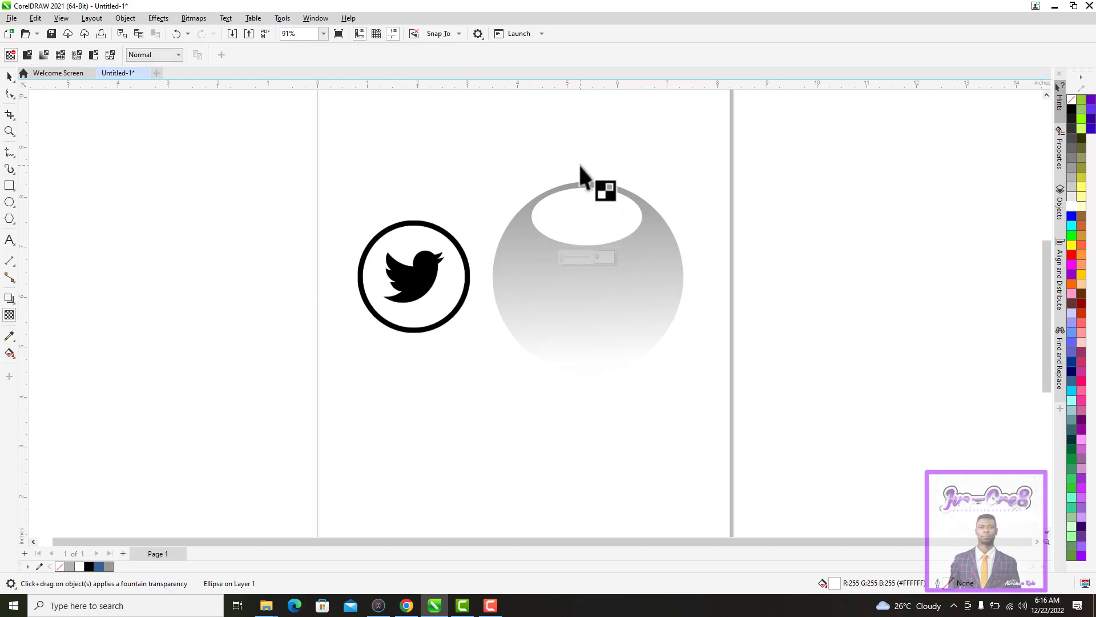
drag(580, 165, 587, 245)
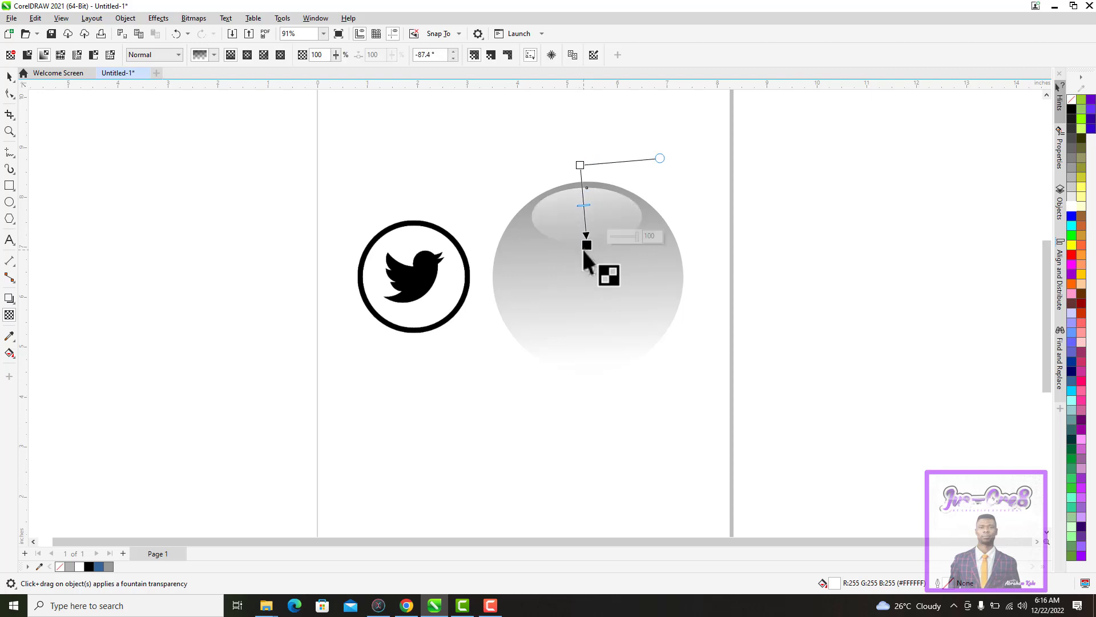
mouse_move(587, 245)
mouse_down()
mouse_move(585, 268)
mouse_move(579, 231)
mouse_up()
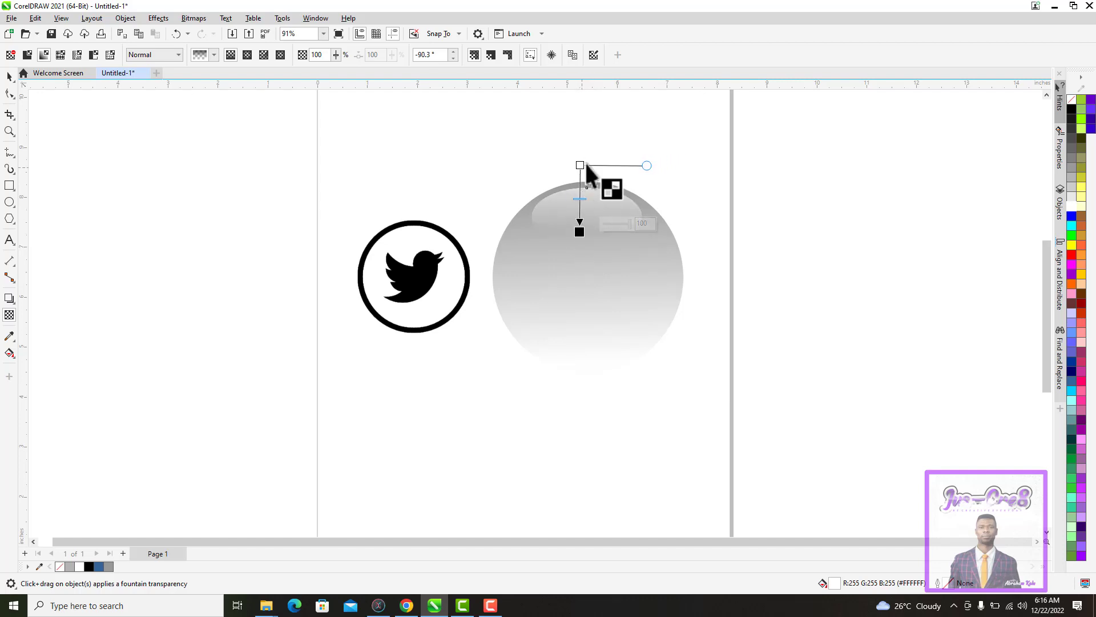
drag(580, 165, 581, 188)
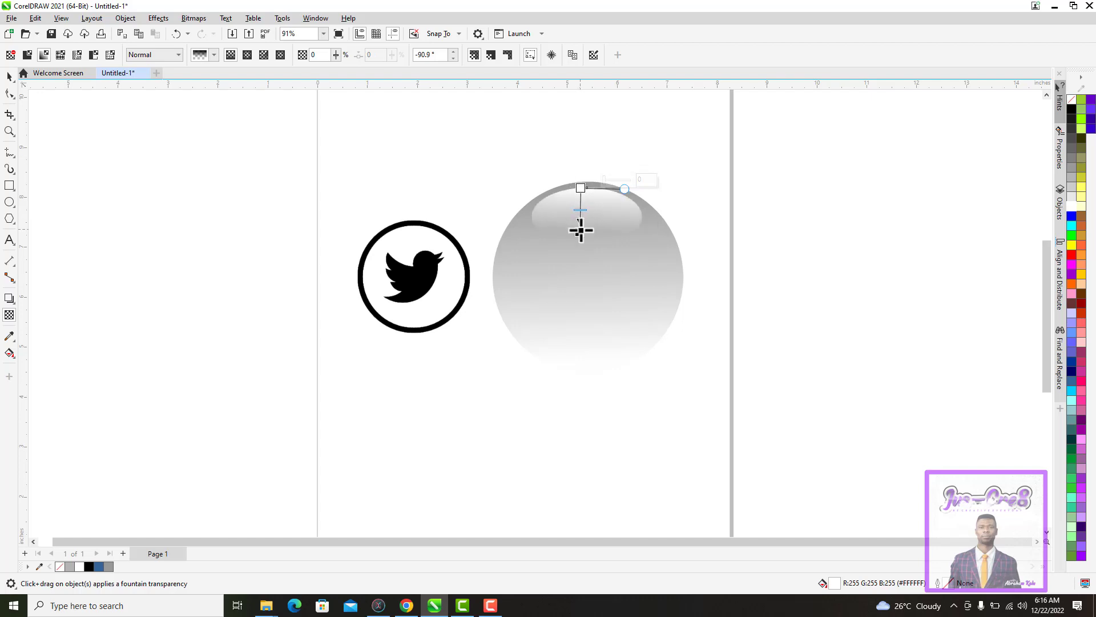
drag(580, 231, 581, 227)
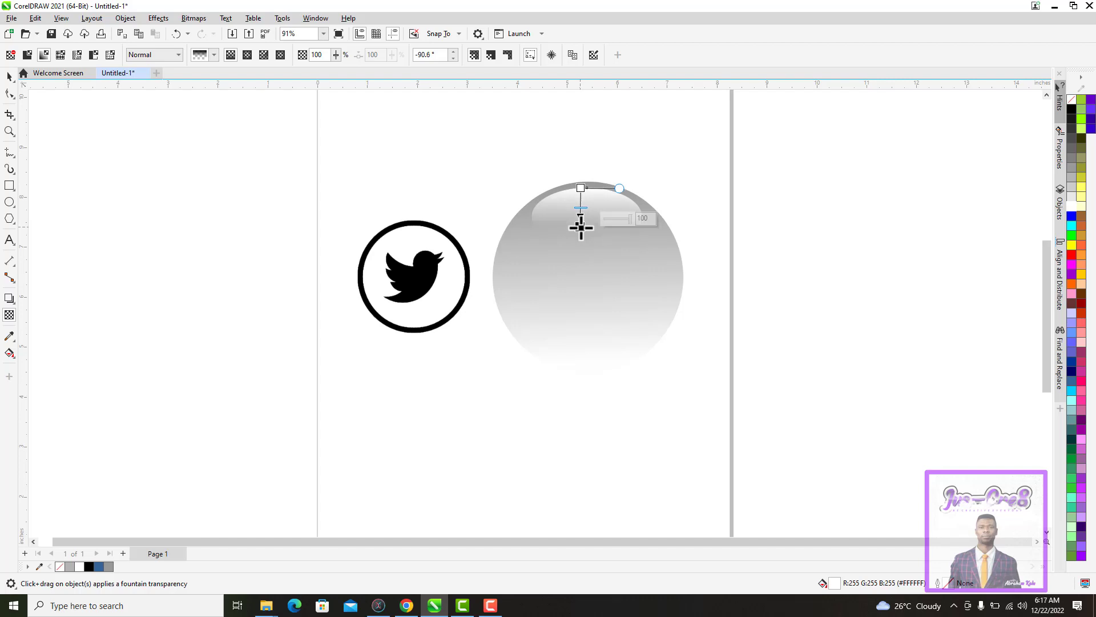
drag(583, 186, 581, 152)
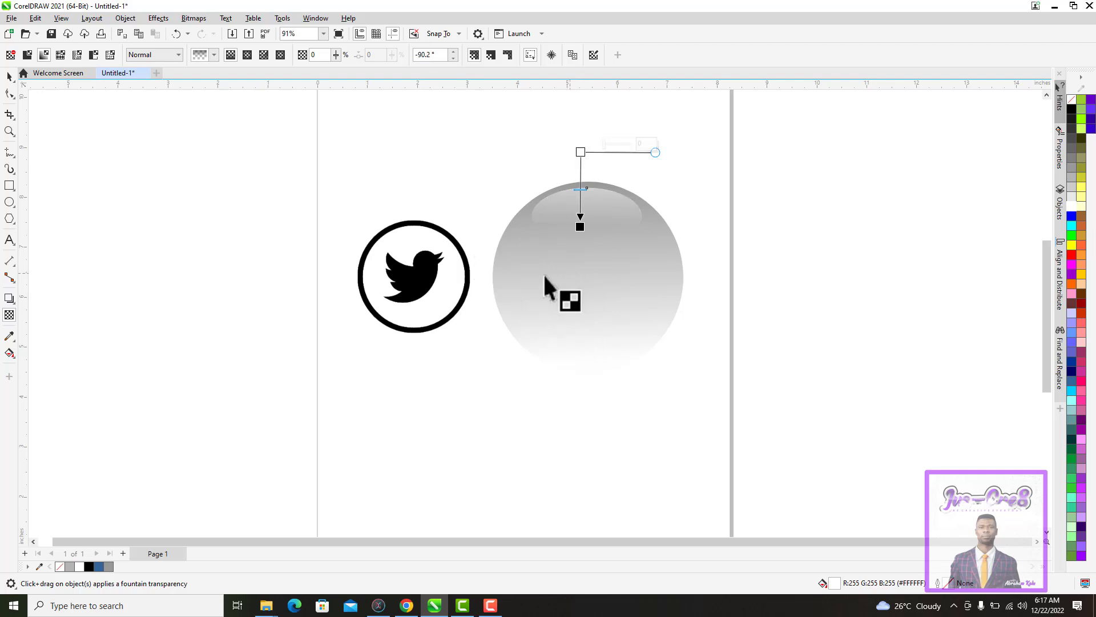
- Duplicate the gradient circle as a concentric copy enlarged to about 4.03 in across
click(9, 77)
click(563, 317)
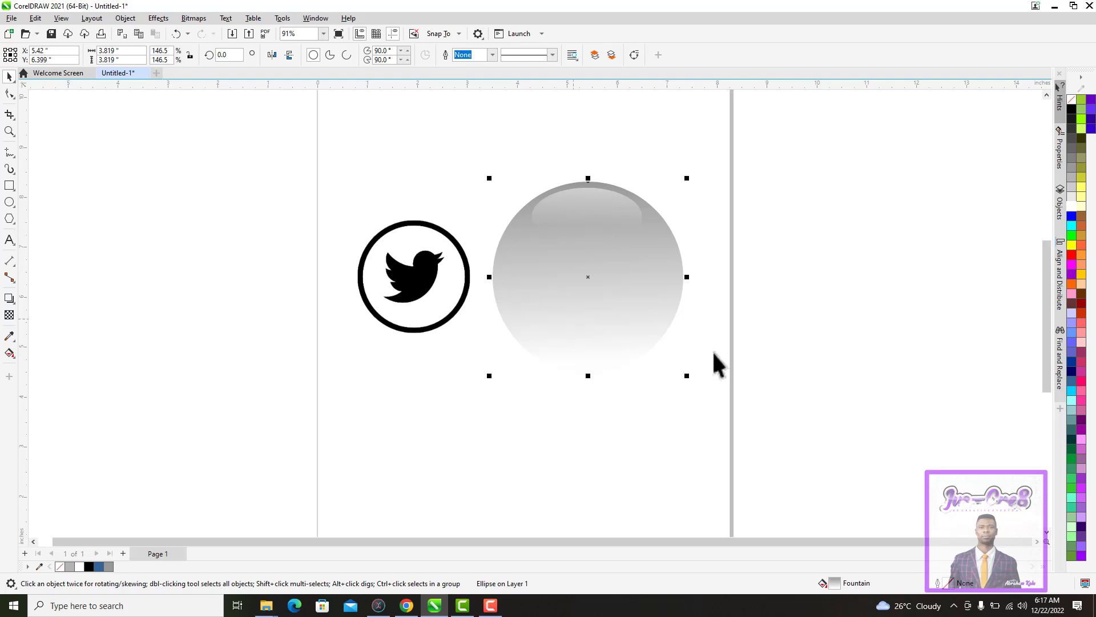
mouse_move(687, 375)
mouse_down()
mouse_move(713, 391)
mouse_move(702, 380)
mouse_up()
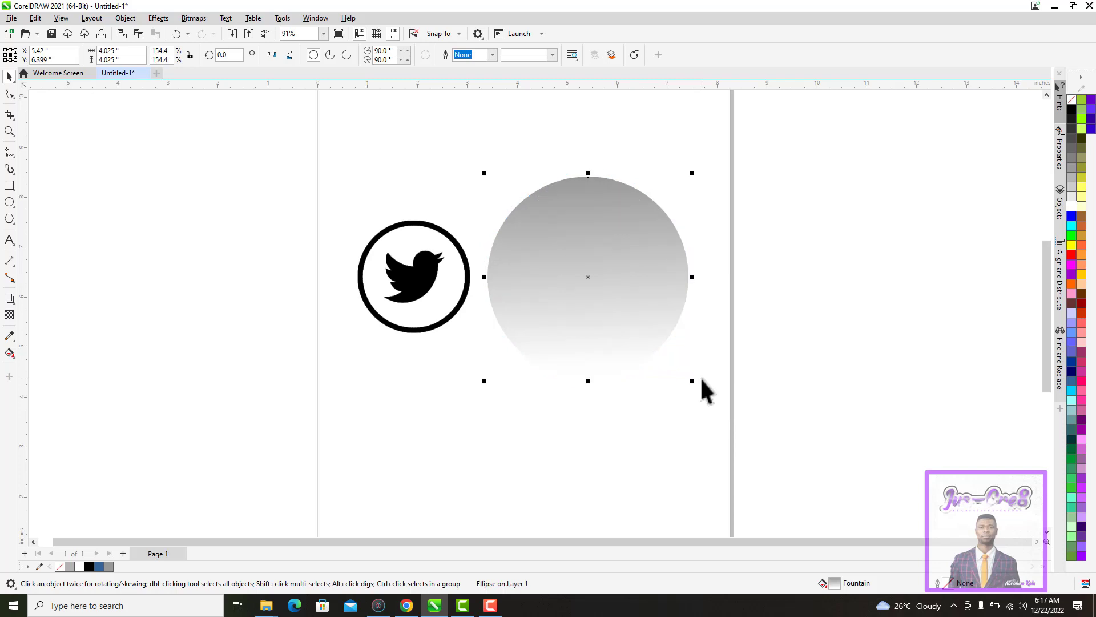
- Give the larger circle copy a black outline and white fill, and send it behind the other objects
right_click(86, 567)
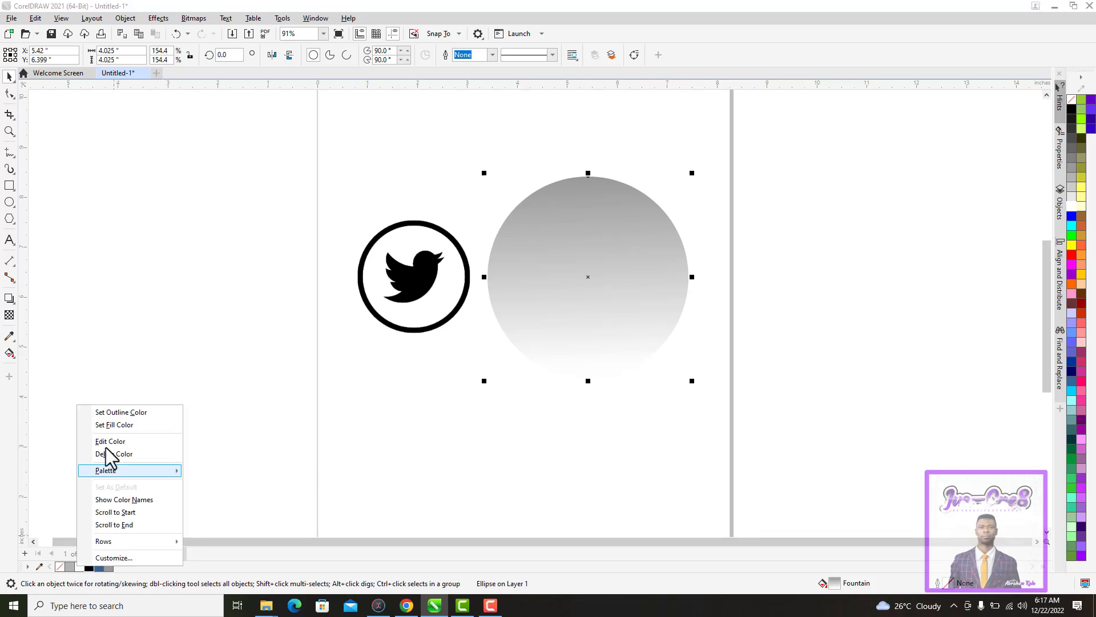
click(116, 413)
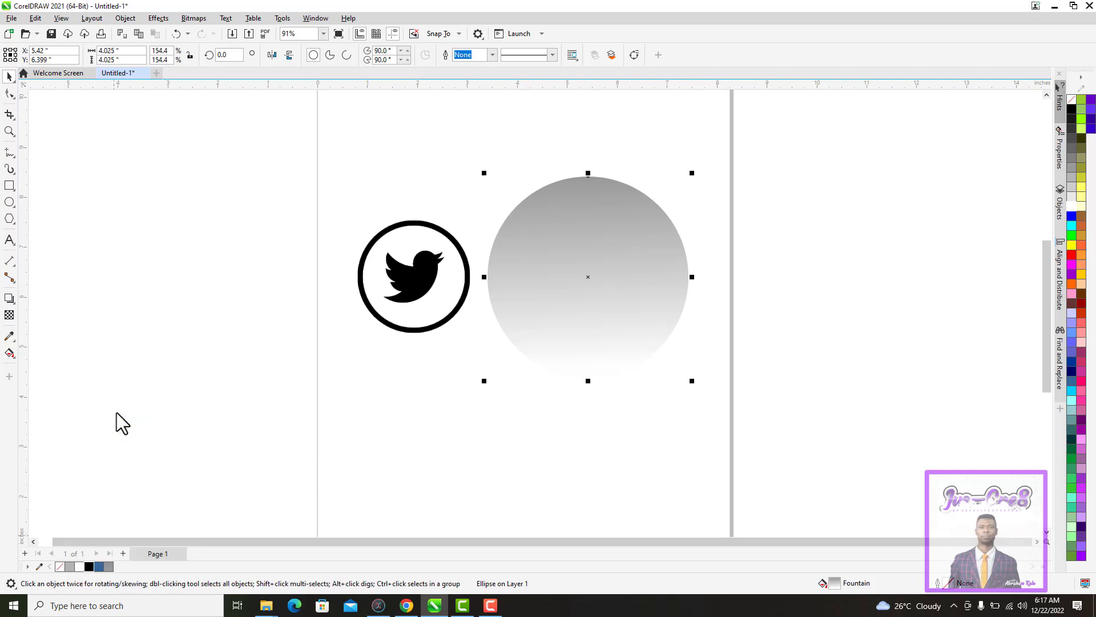
click(81, 568)
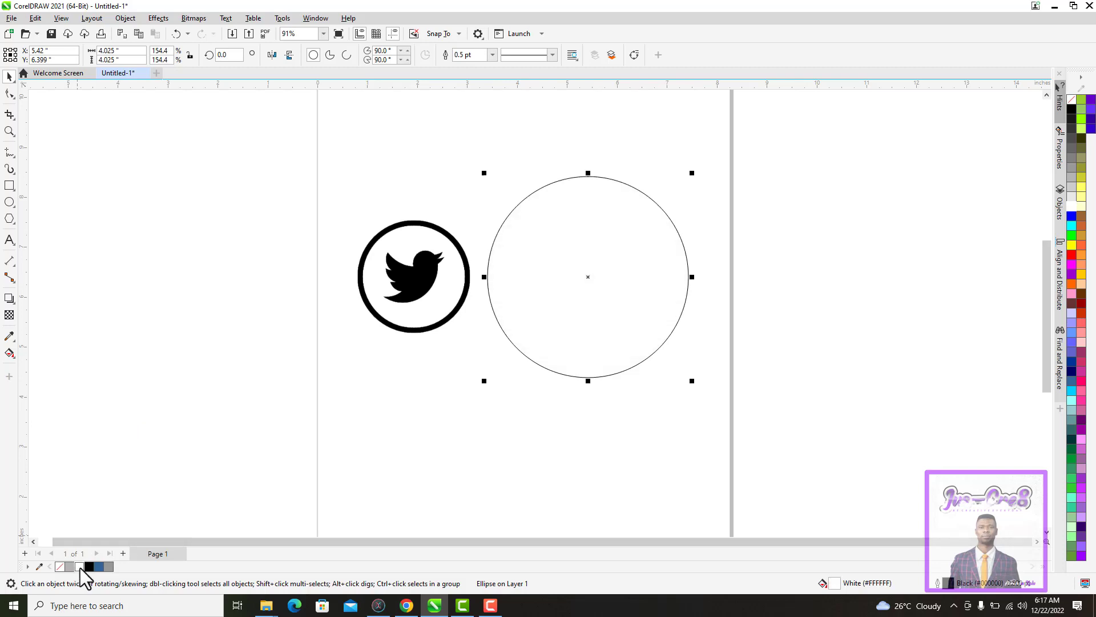
key(shift+Page_Down)
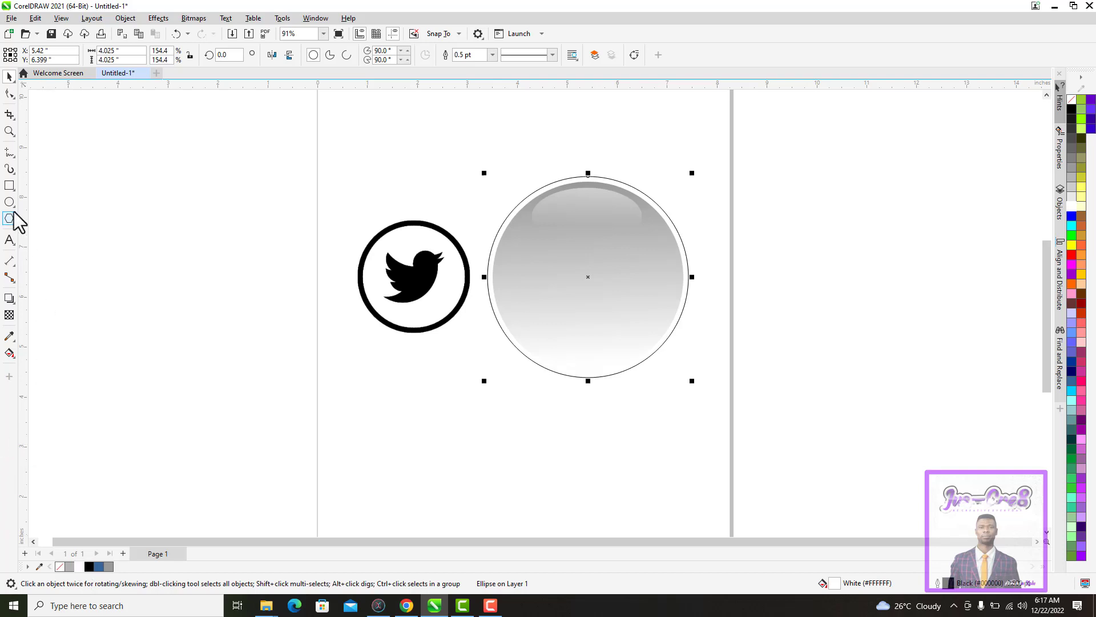
- Use Smart Fill to create a blue #336699 ring in the gap between the two concentric circles
click(13, 355)
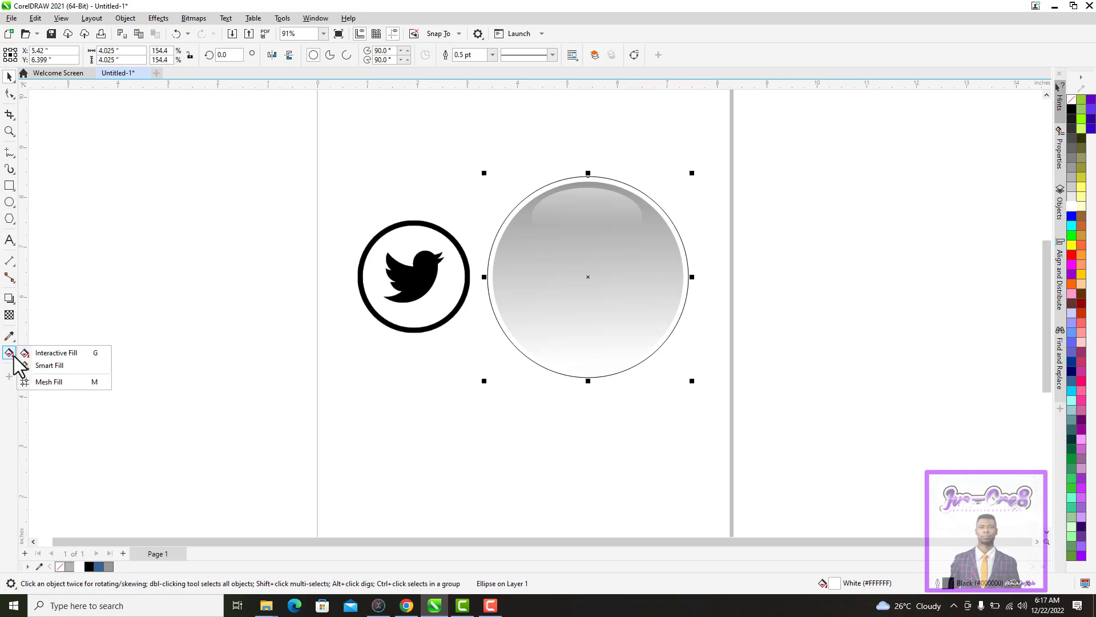
click(43, 365)
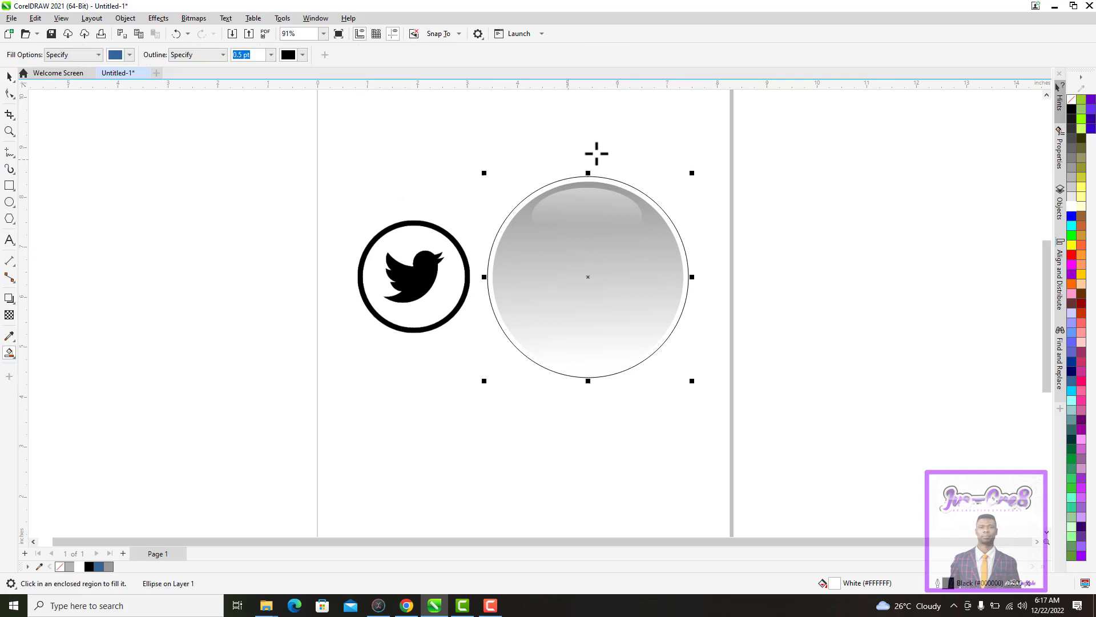
click(634, 194)
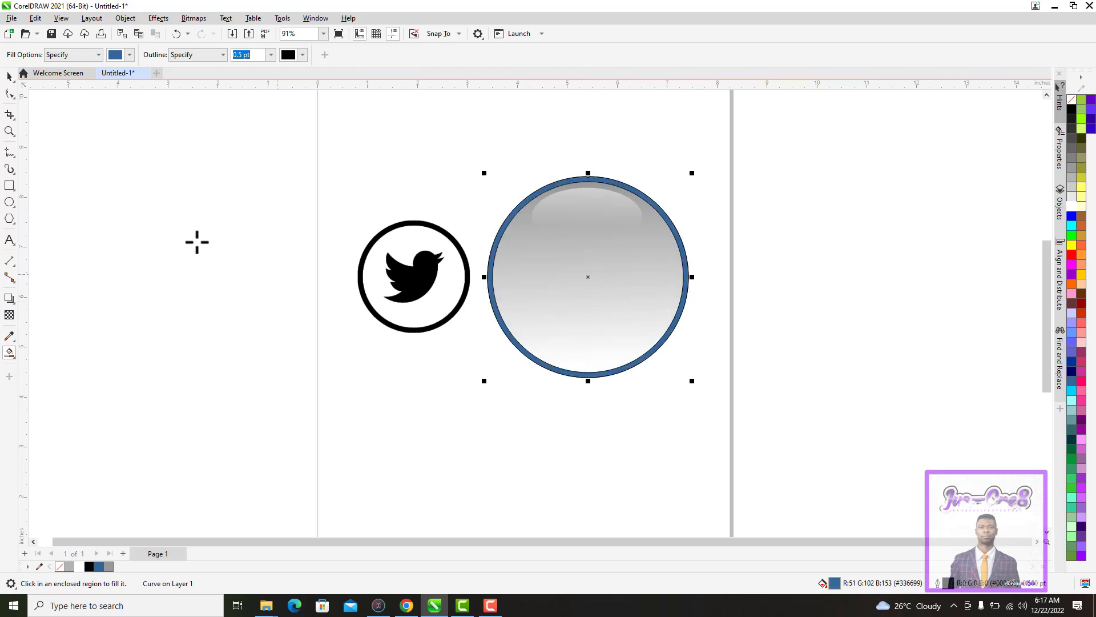
- Select the blue ring around the gradient circle and change its fill to black
click(9, 75)
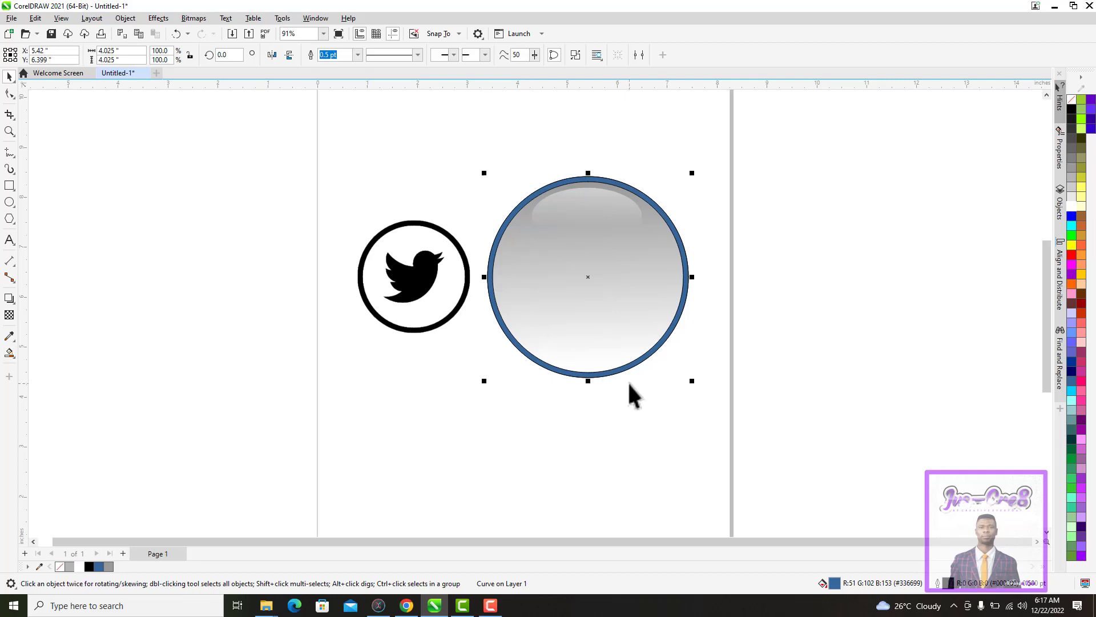
click(635, 367)
click(634, 367)
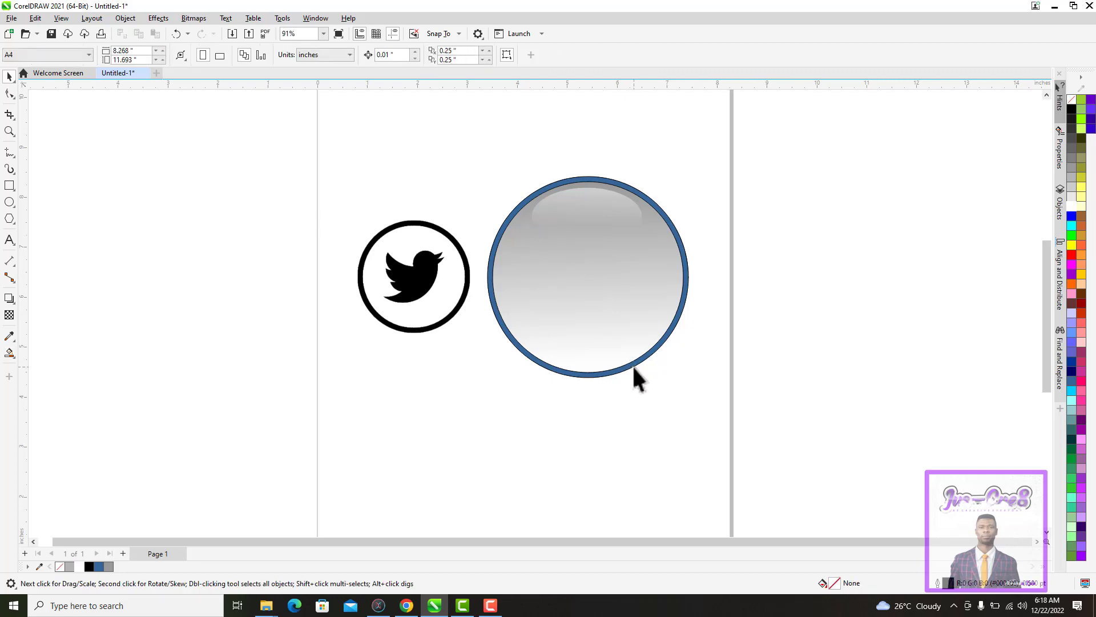
click(632, 364)
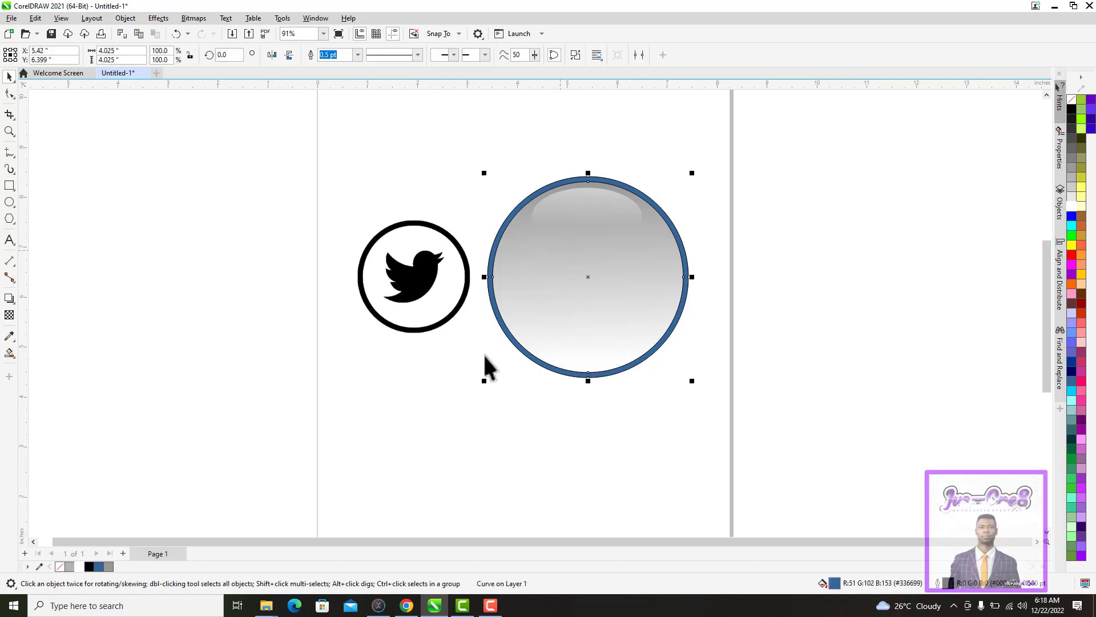
right_click(1072, 110)
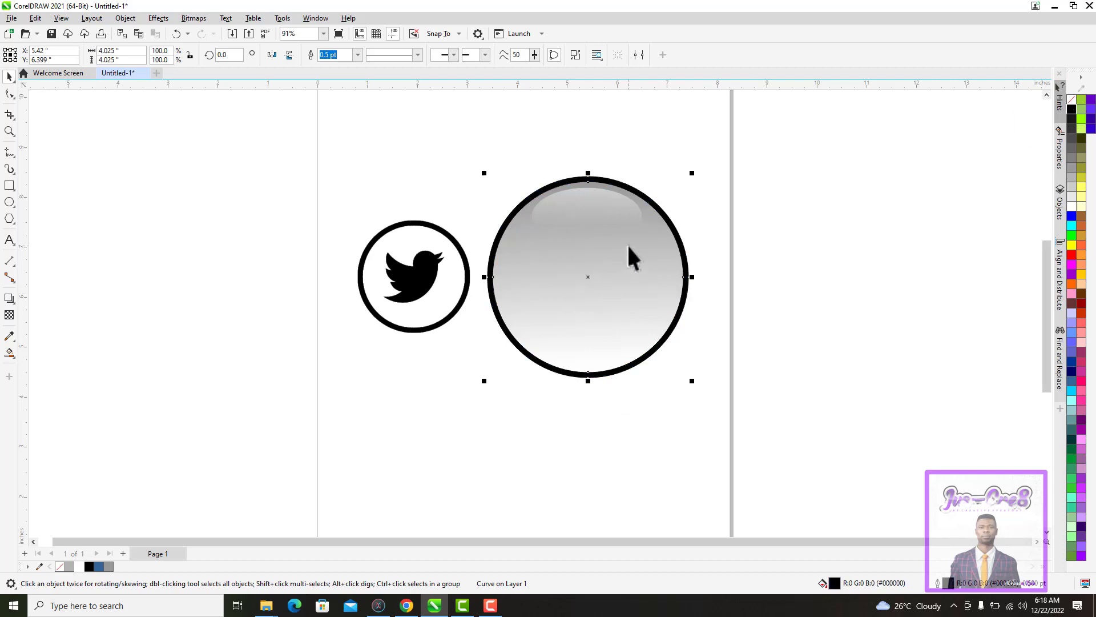
- Apply a Gaussian Blur with a radius of 41.8 pixels to the black ring around the gradient circle
click(160, 20)
mouse_move(184, 91)
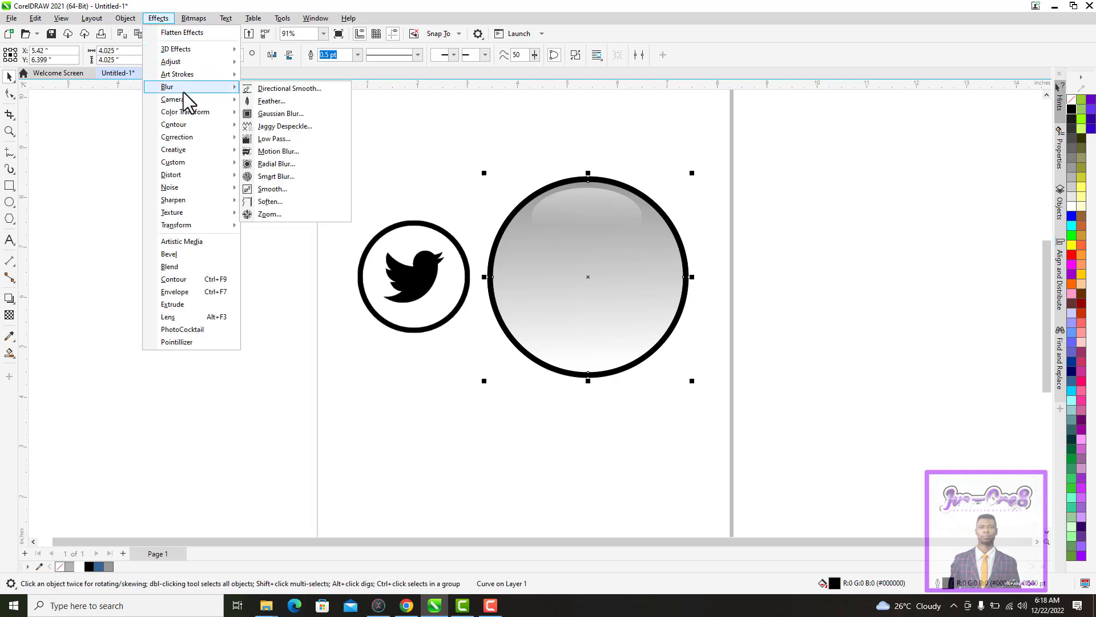
click(279, 115)
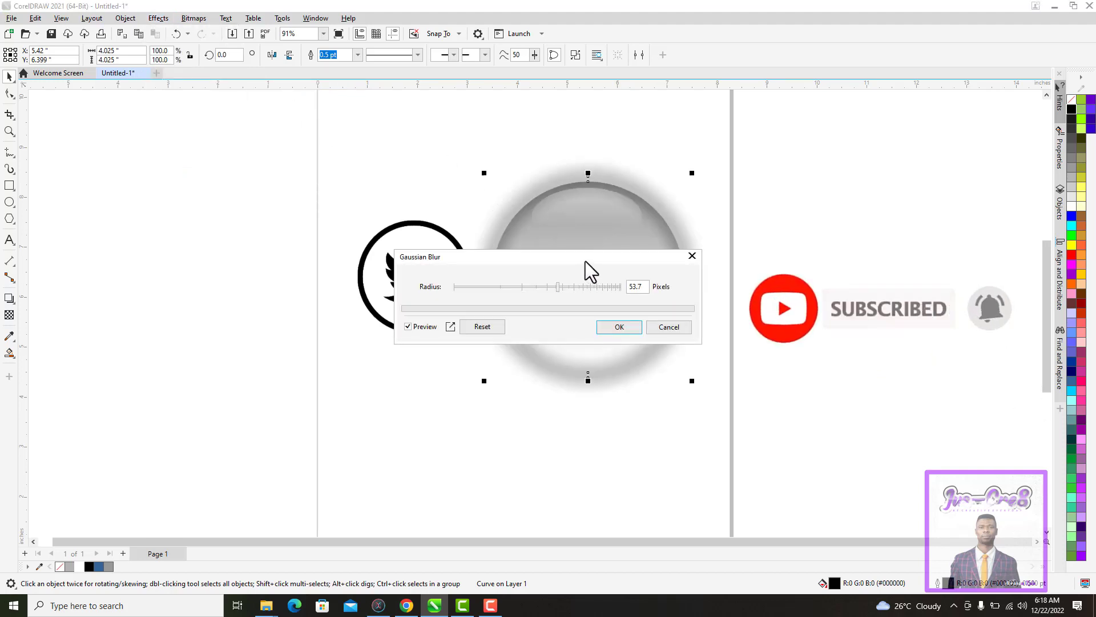
drag(584, 262, 624, 412)
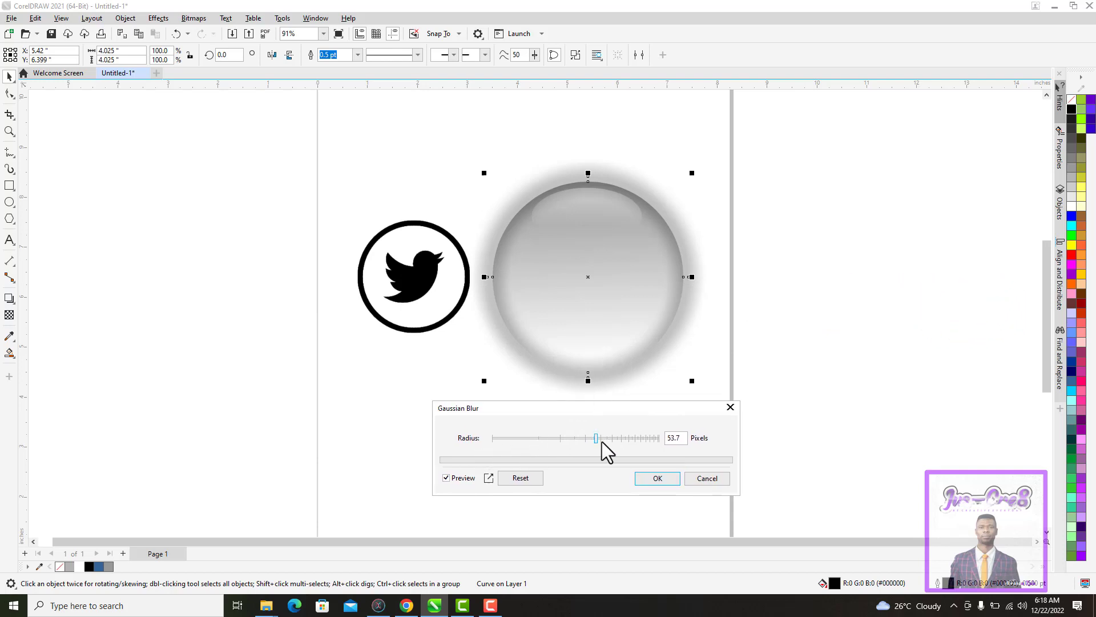
drag(594, 437, 422, 453)
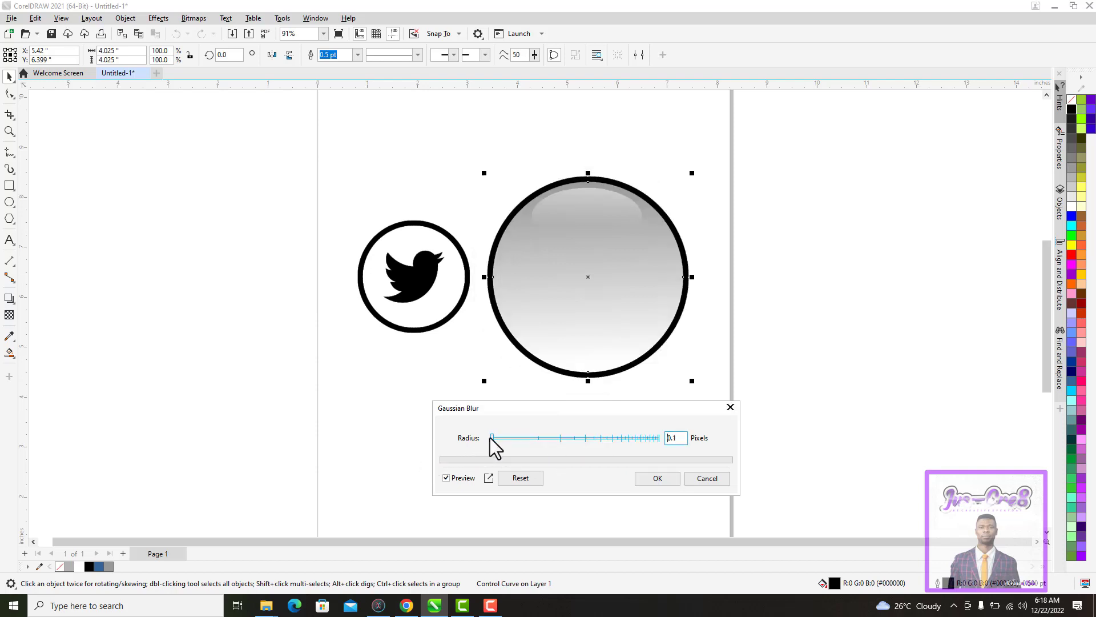
drag(492, 439, 587, 438)
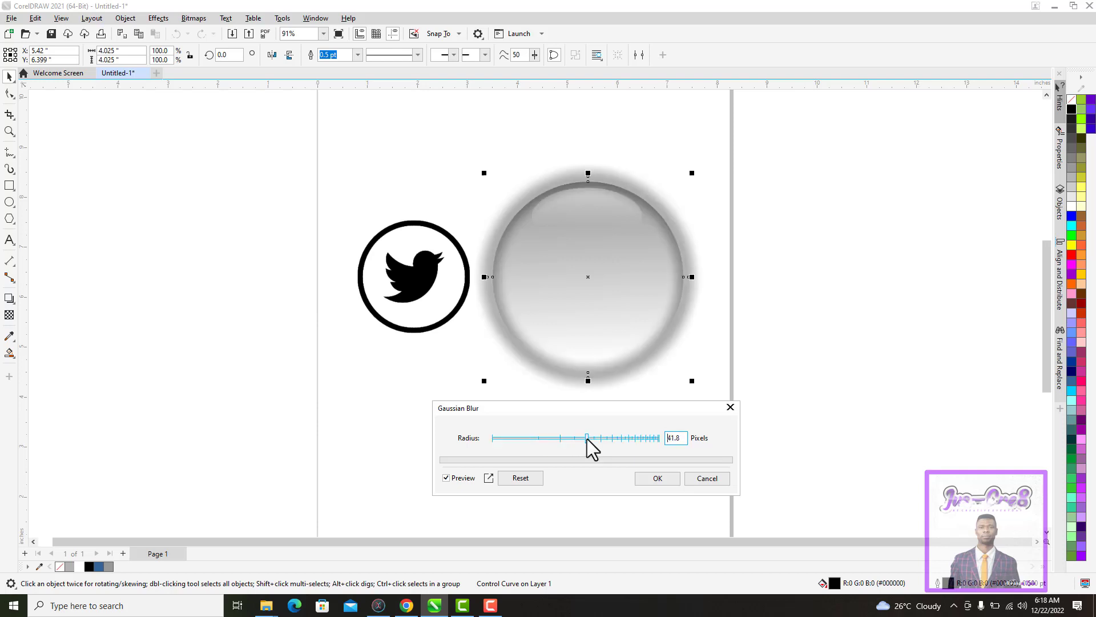
click(658, 478)
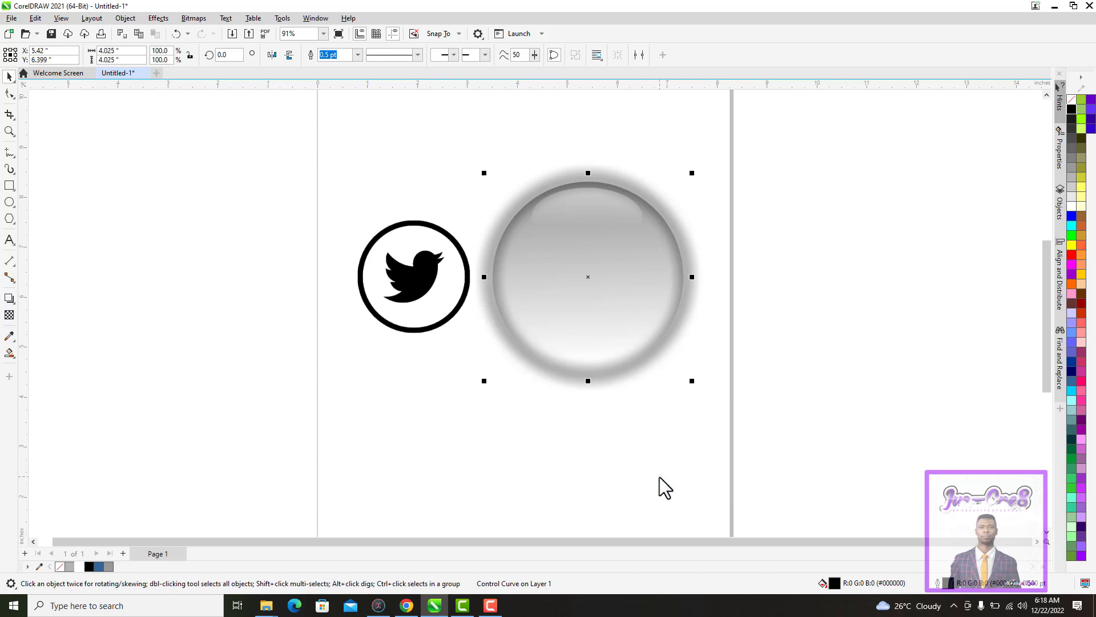
- PowerClip the blurred ring inside the gradient circle
right_click(598, 381)
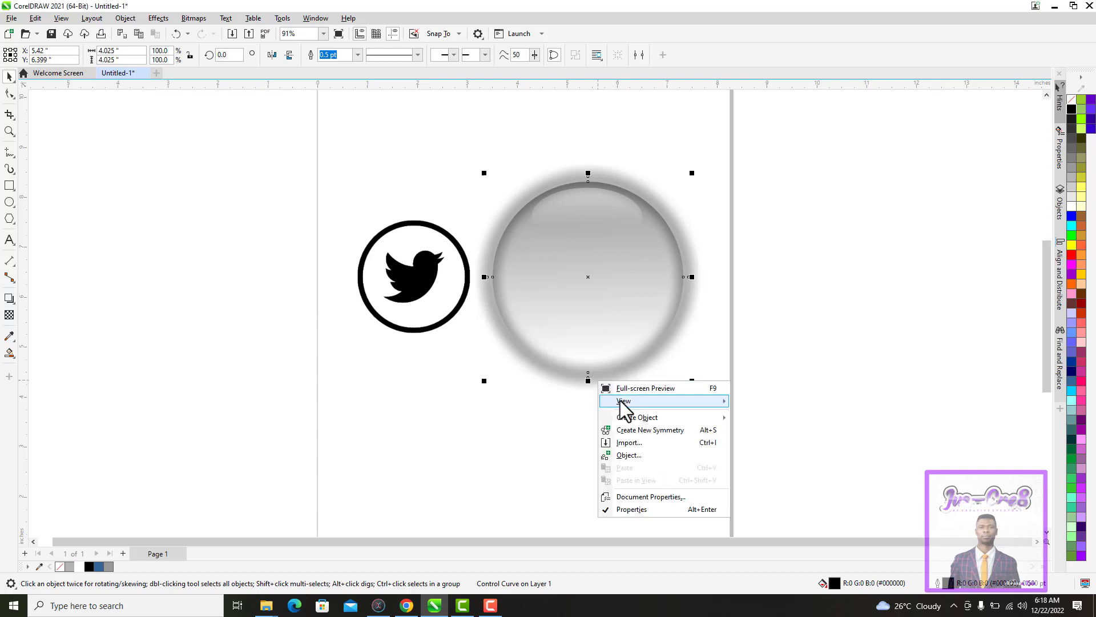
right_click(562, 378)
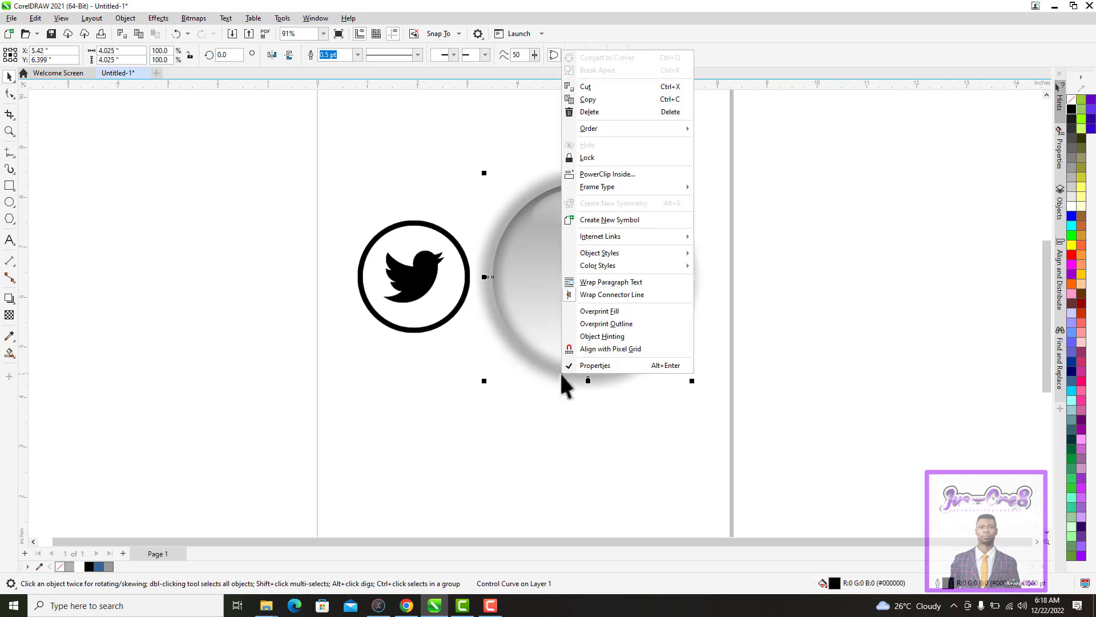
click(592, 175)
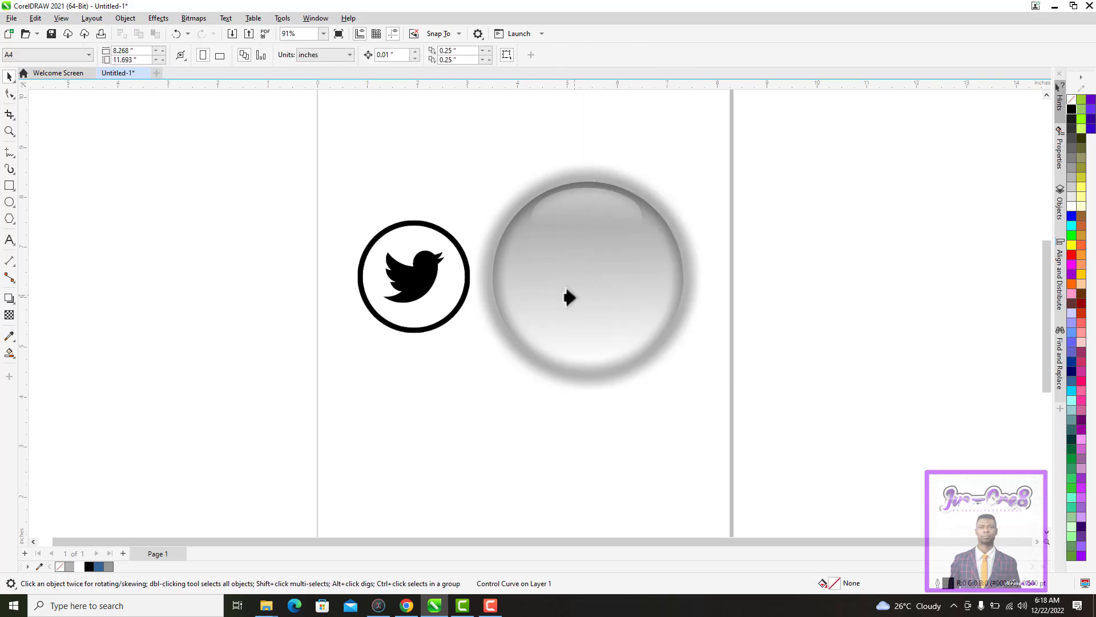
click(569, 297)
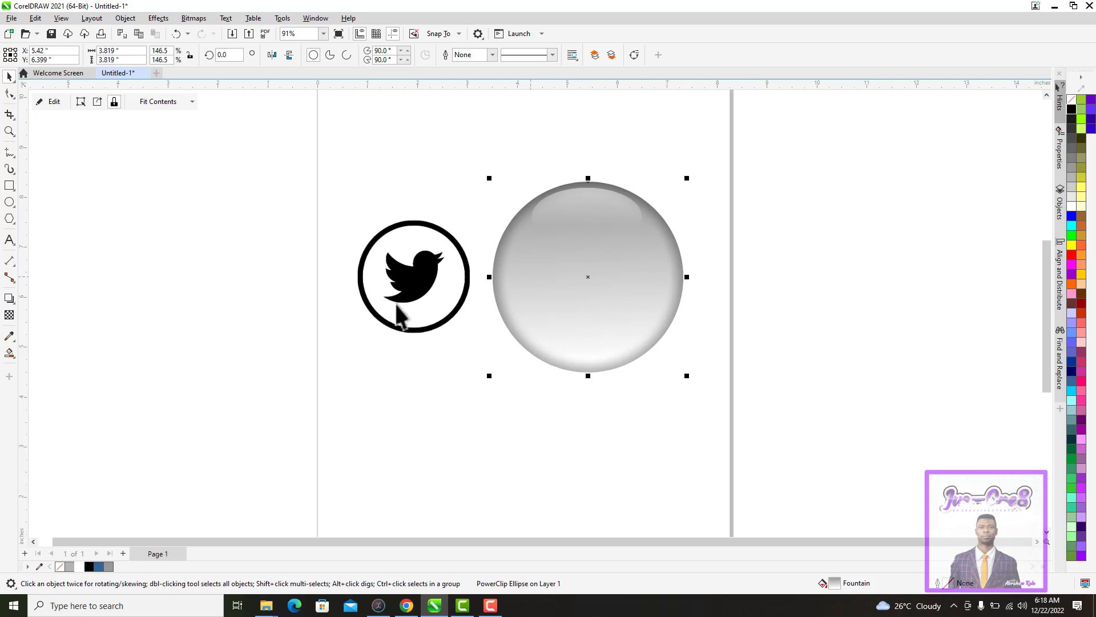
- Center the Twitter logo in front of the glossy circle and scale it down to about 1.62 in across
click(425, 286)
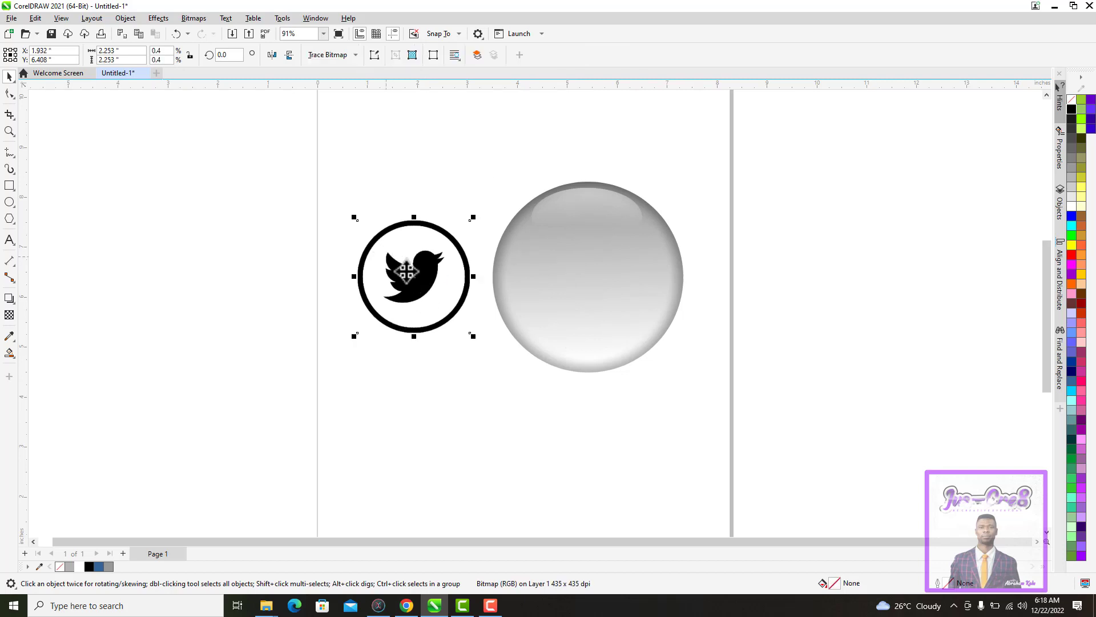
drag(415, 279, 588, 280)
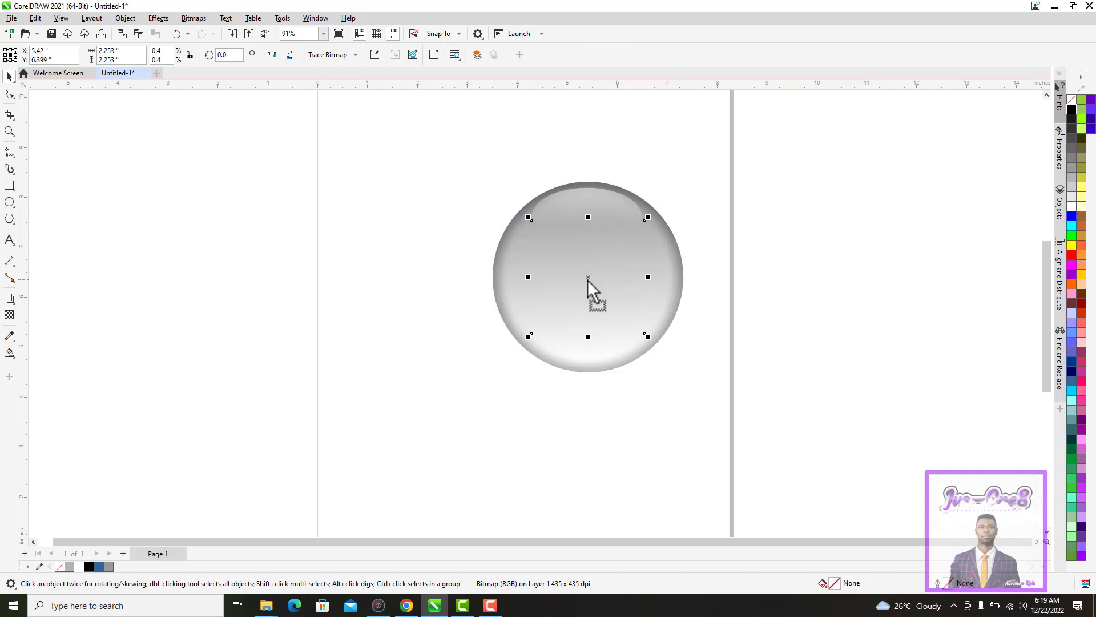
key(shift+Page_Up)
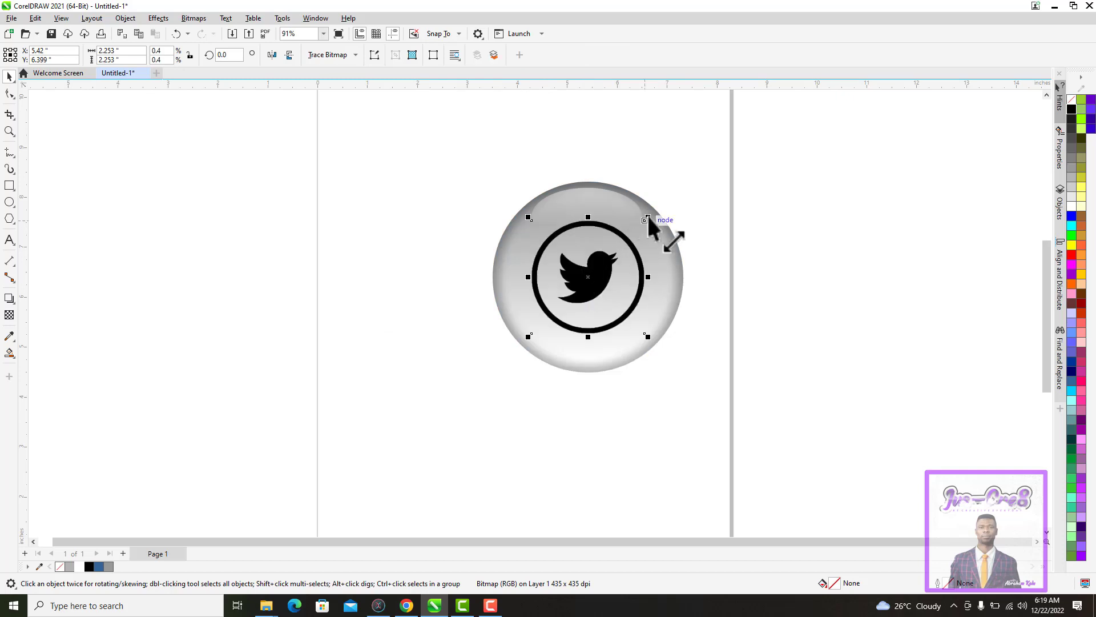
drag(647, 220, 645, 232)
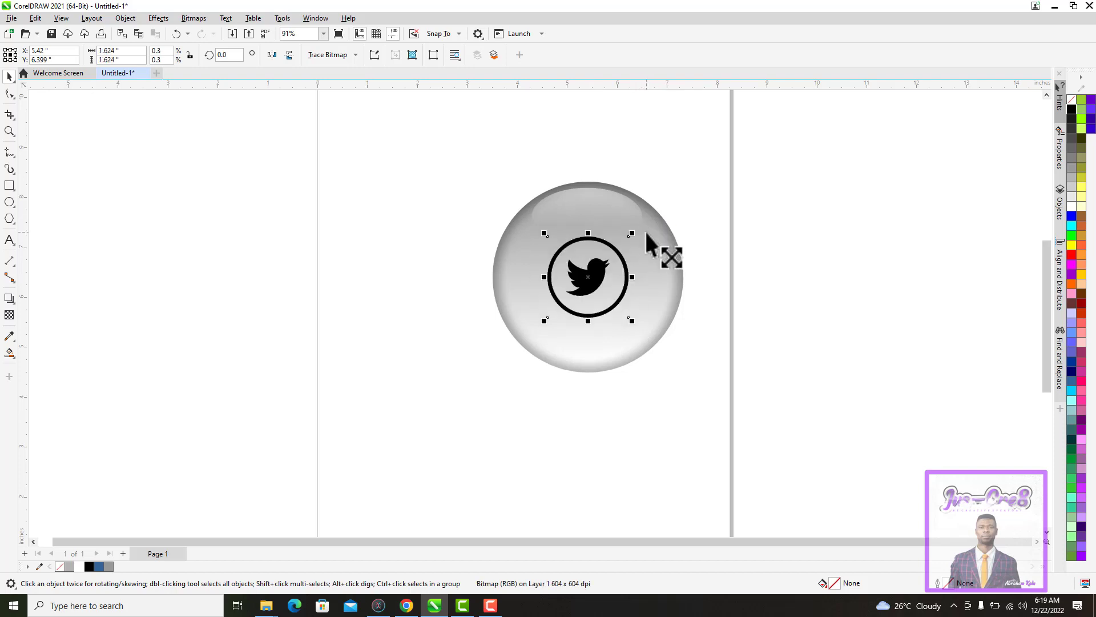
- Move the whole button with its logo to about X 4.25 in, Y 5.98 in on the page
click(688, 164)
drag(441, 347, 451, 391)
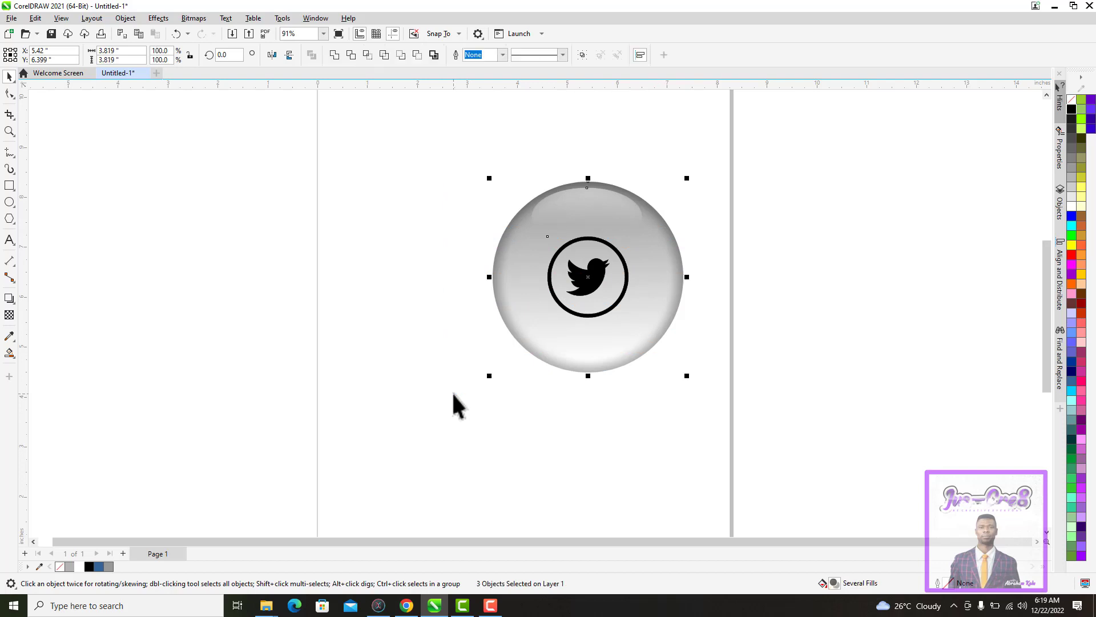
drag(590, 281, 532, 300)
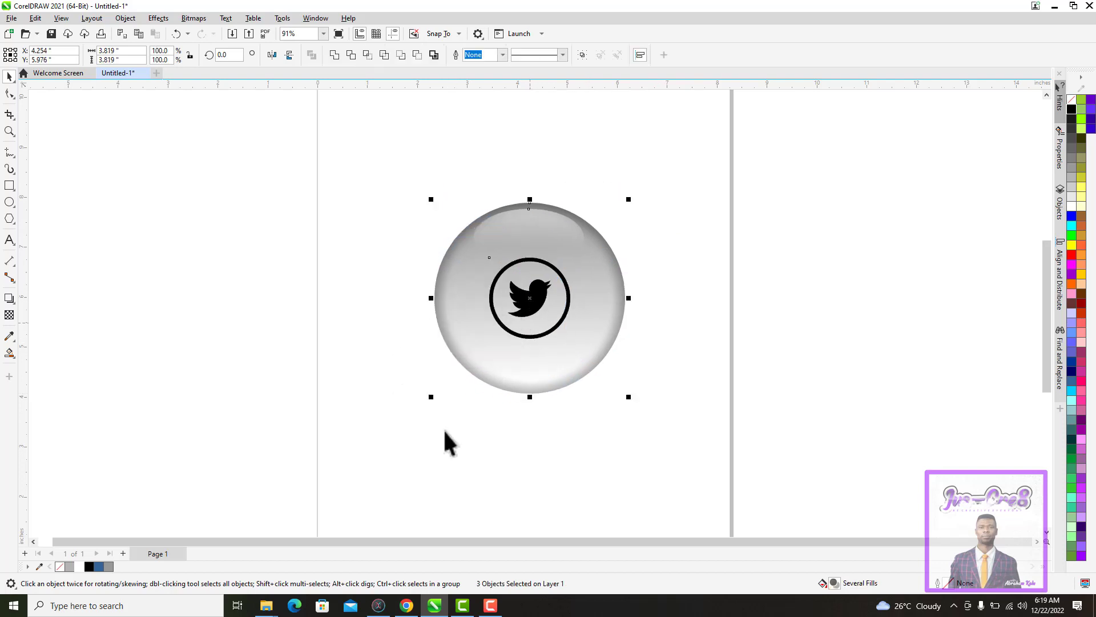
click(533, 433)
- Add a black perspective drop shadow to the Twitter logo, cast from its right side at angle 187 with a stretch of 94
click(534, 298)
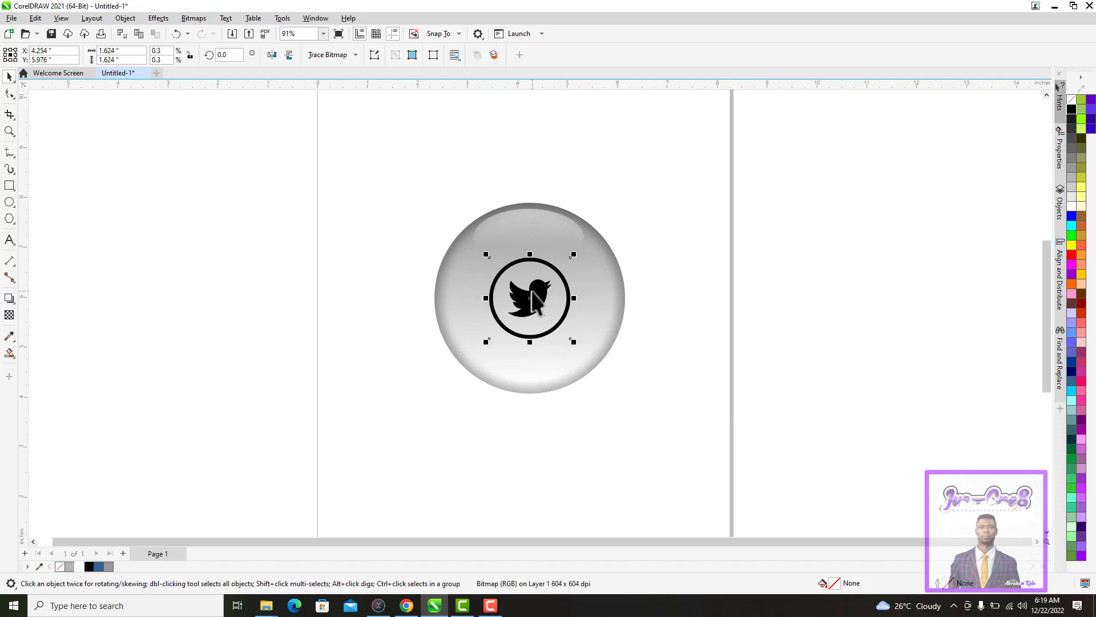
click(9, 299)
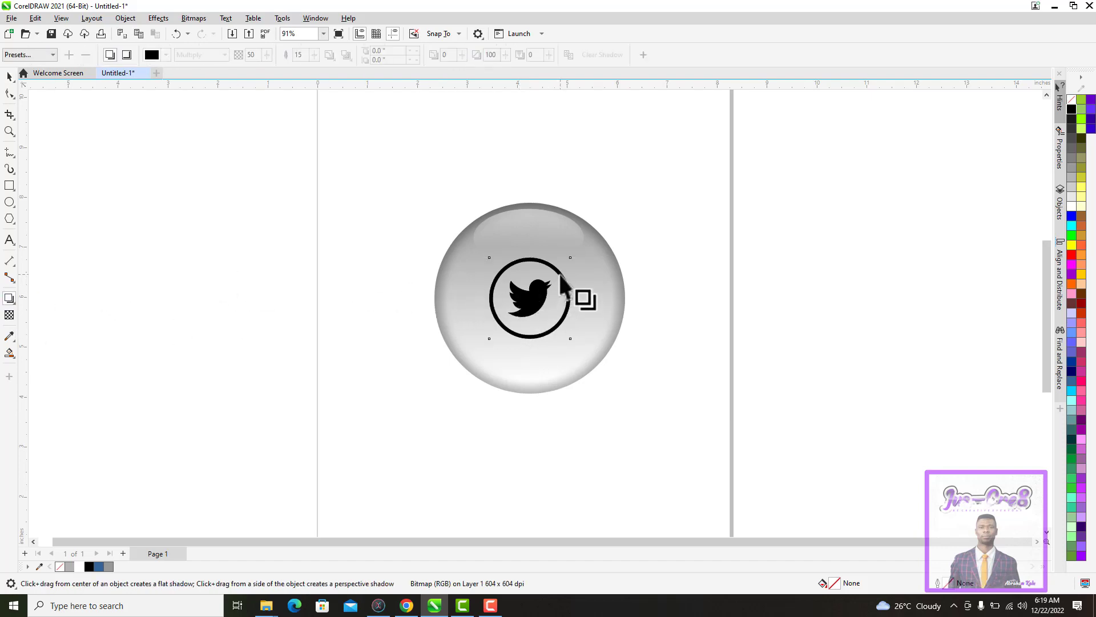
drag(568, 297, 490, 307)
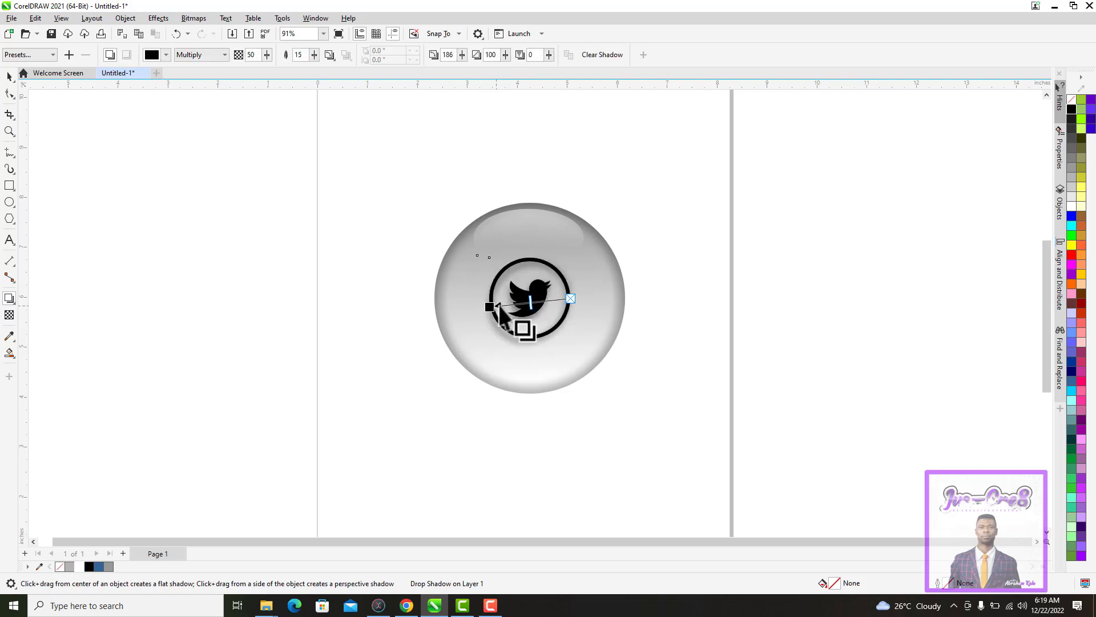
drag(491, 307, 494, 308)
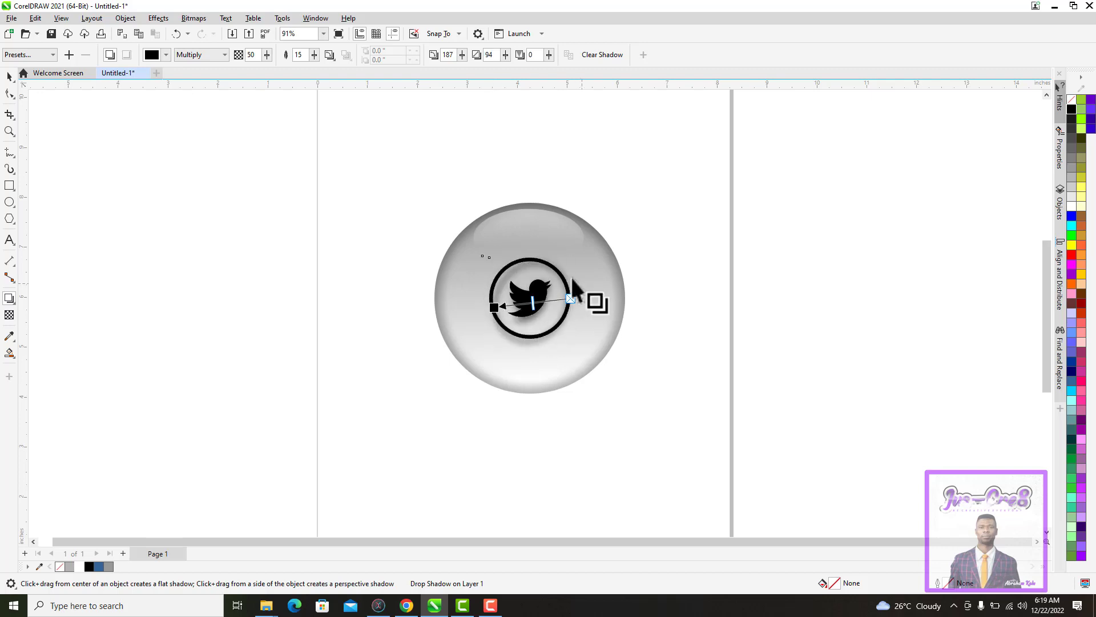
- Add a black perspective drop shadow to the glossy circle, cast from its right side at angle 192 with a stretch of 98
click(599, 341)
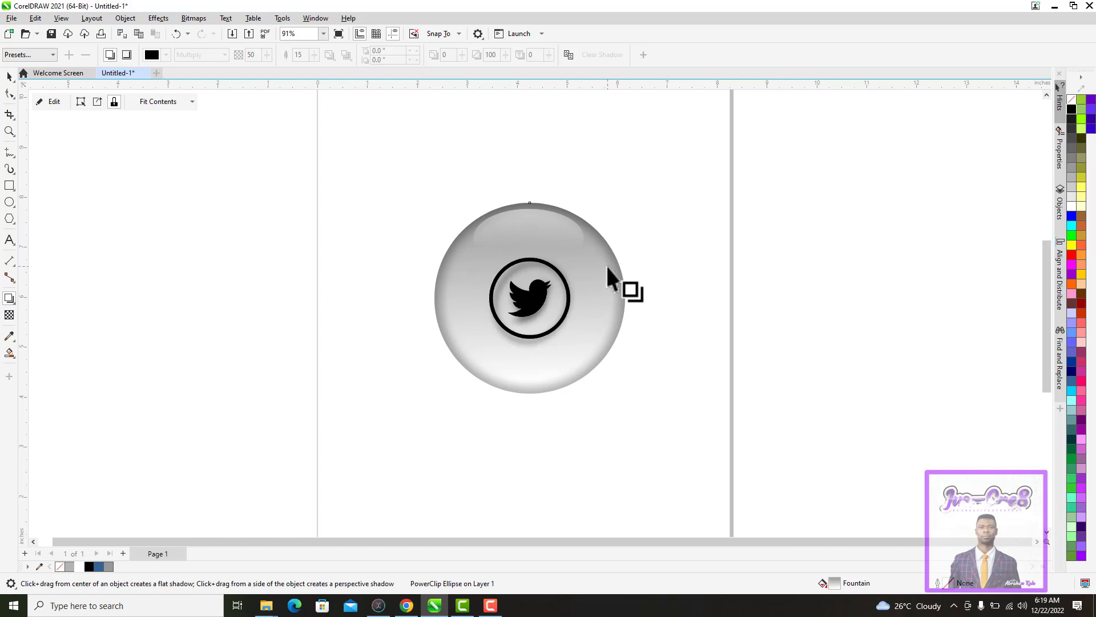
drag(606, 266, 443, 340)
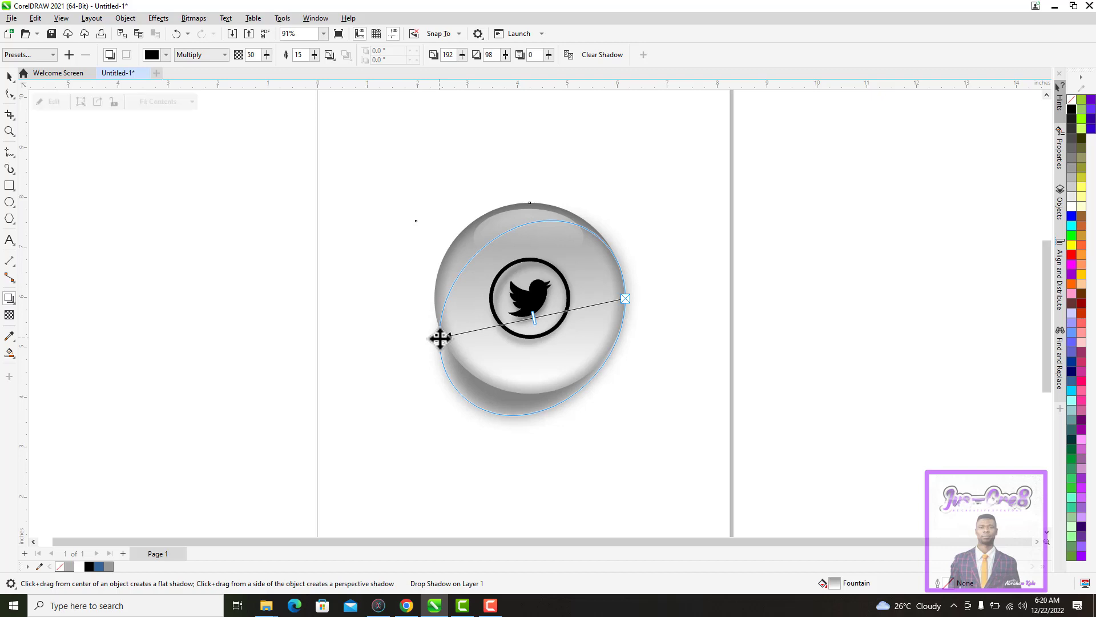
drag(440, 338, 439, 338)
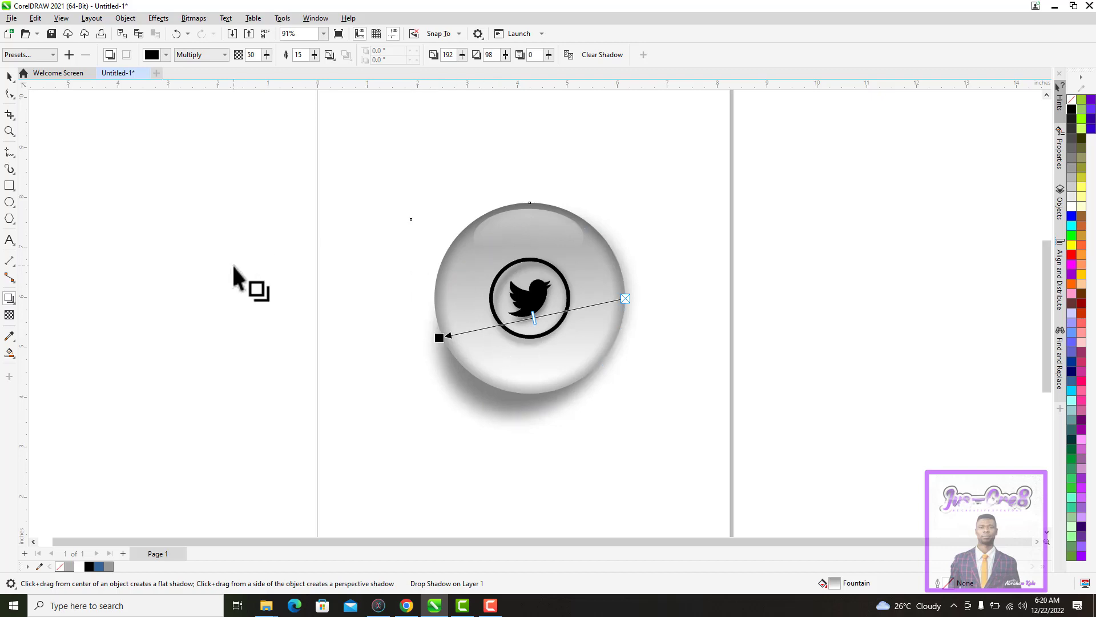
click(9, 76)
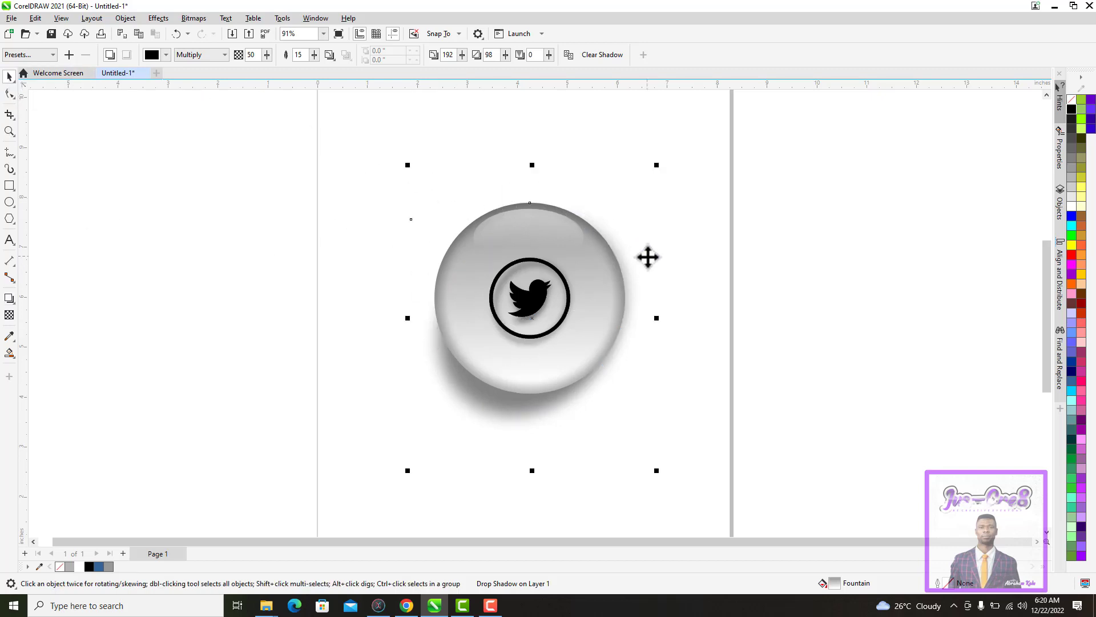
click(669, 303)
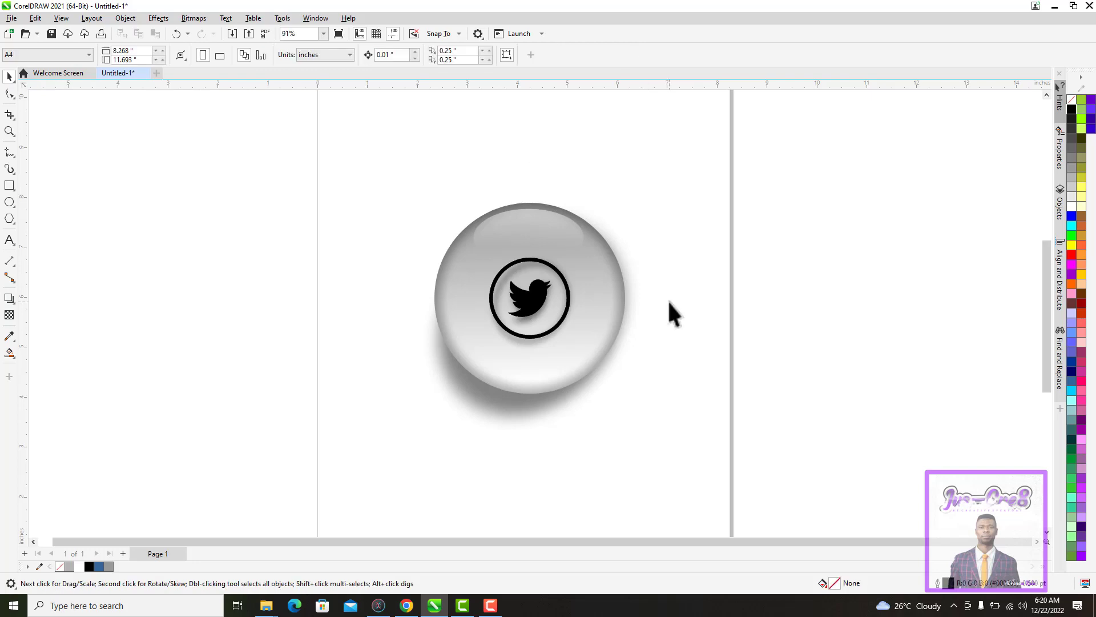
key(F5)
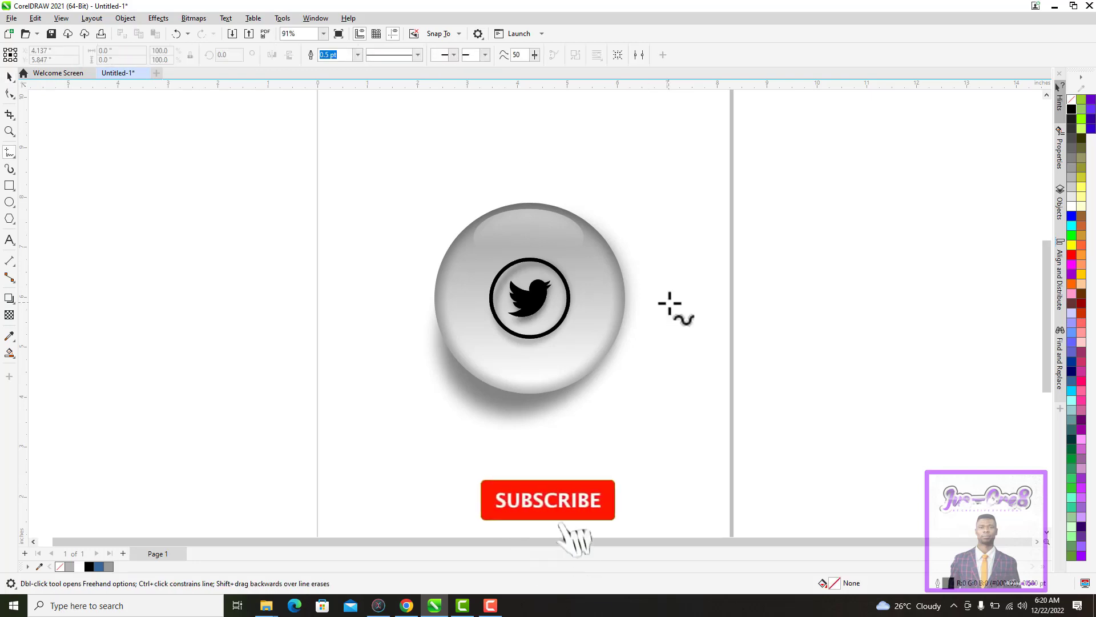
scroll(669, 303, up, 2)
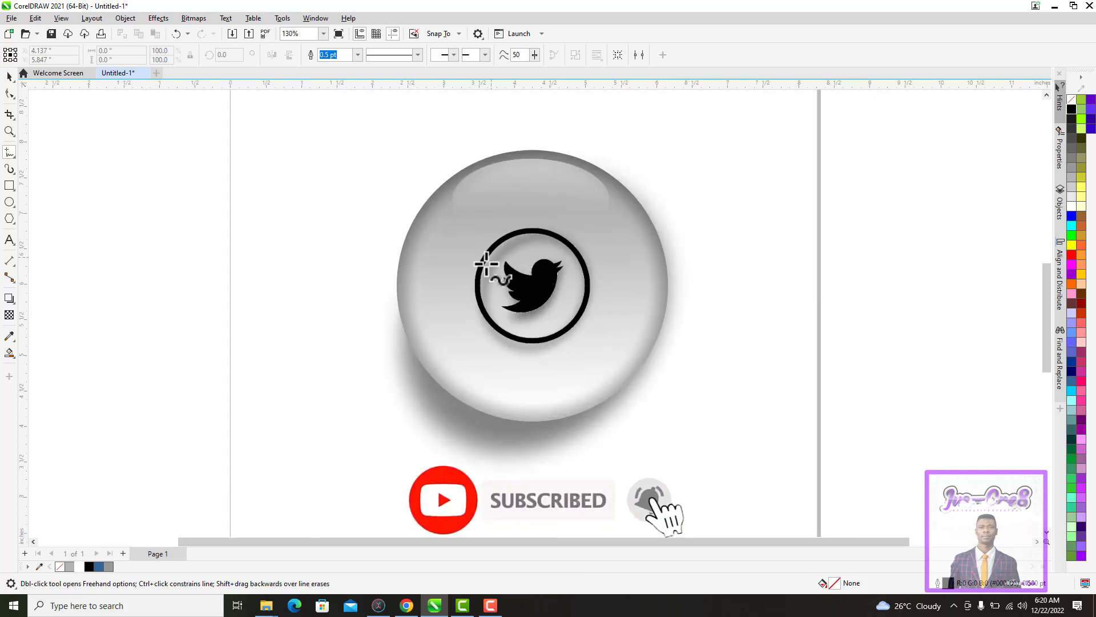